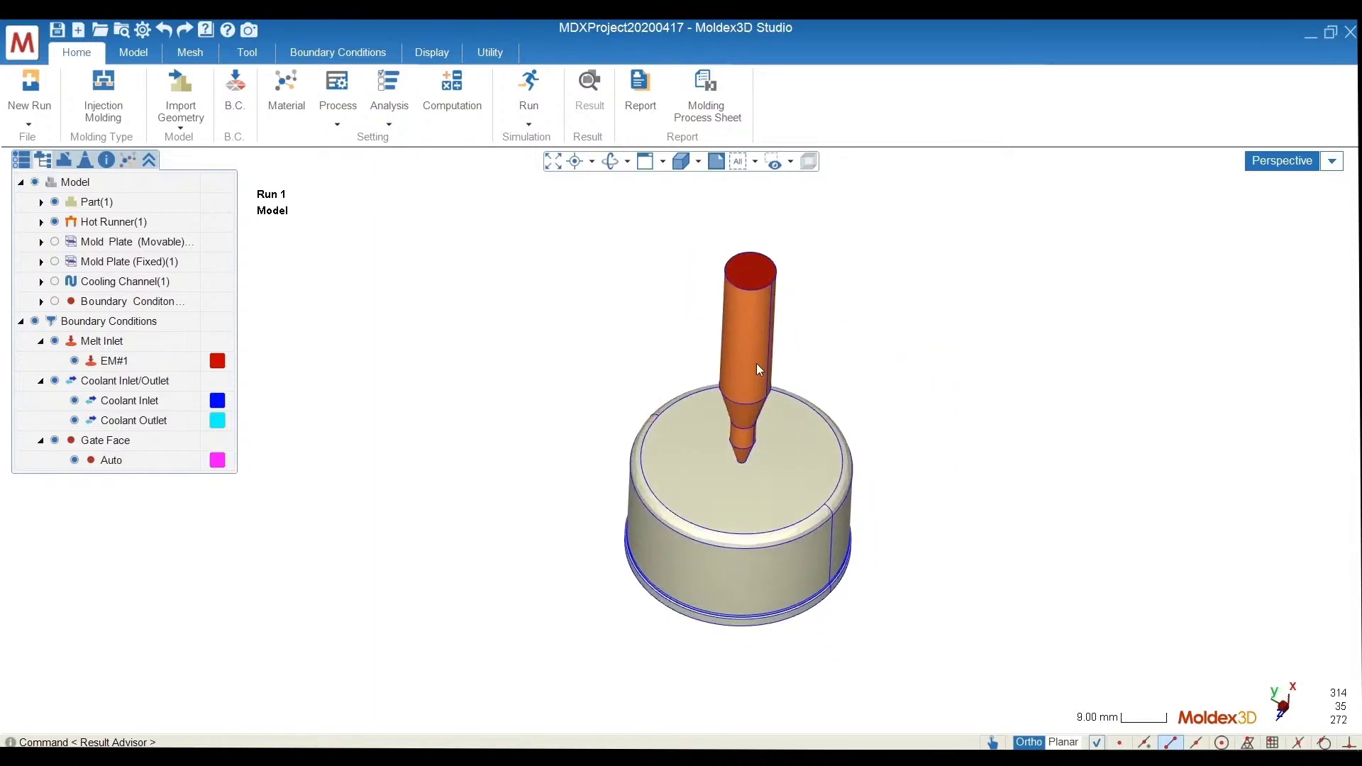
- Inspect the cap part and hot runner, showing the cooling channel around them and hiding it again
middle_click_drag(864, 351, 853, 318)
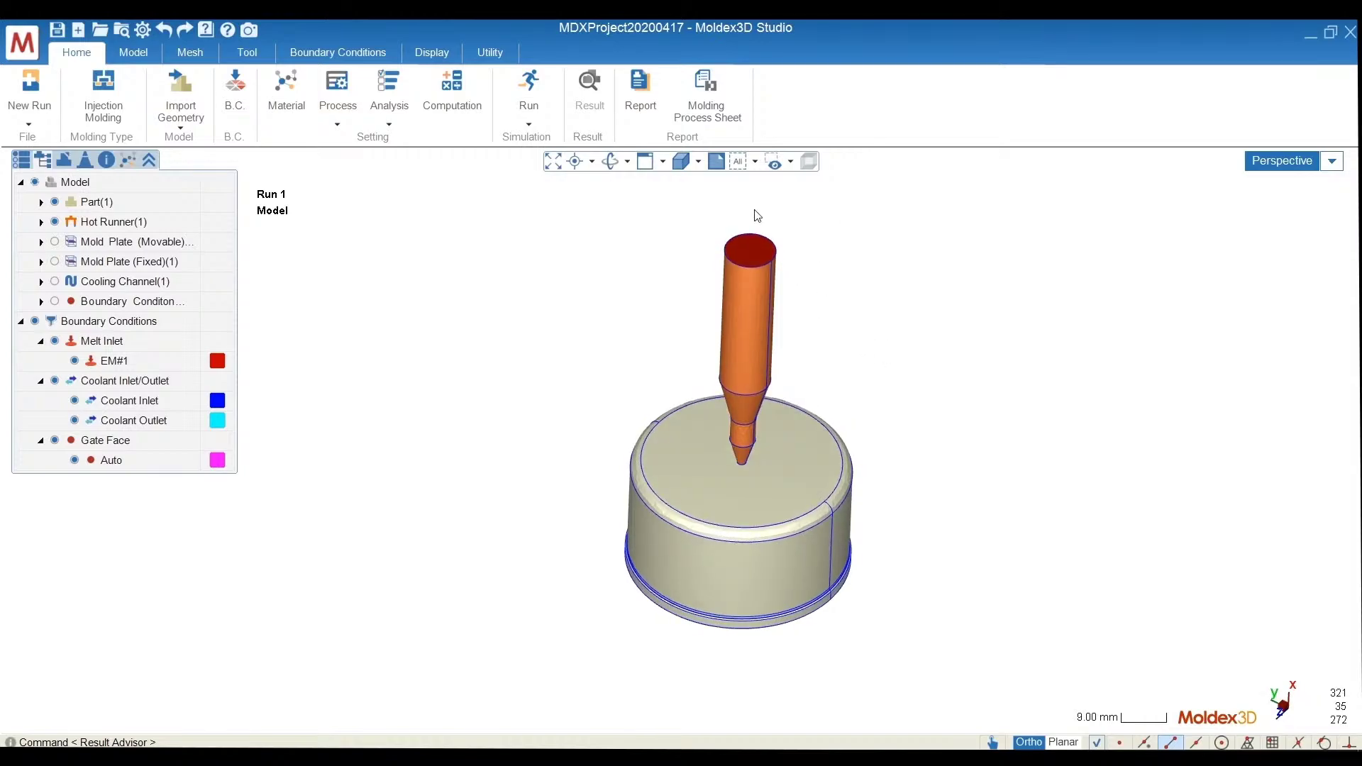
middle_click_drag(728, 240, 734, 219)
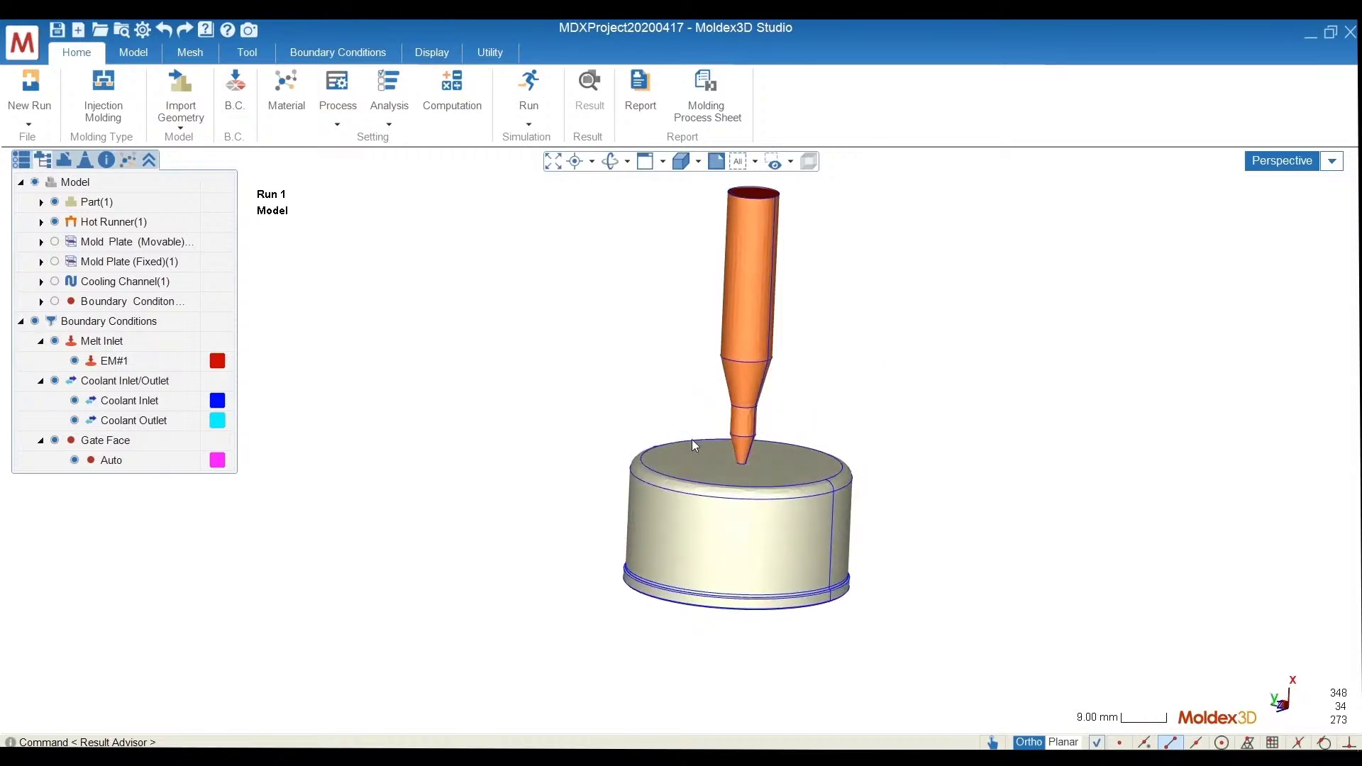
left_click(55, 282)
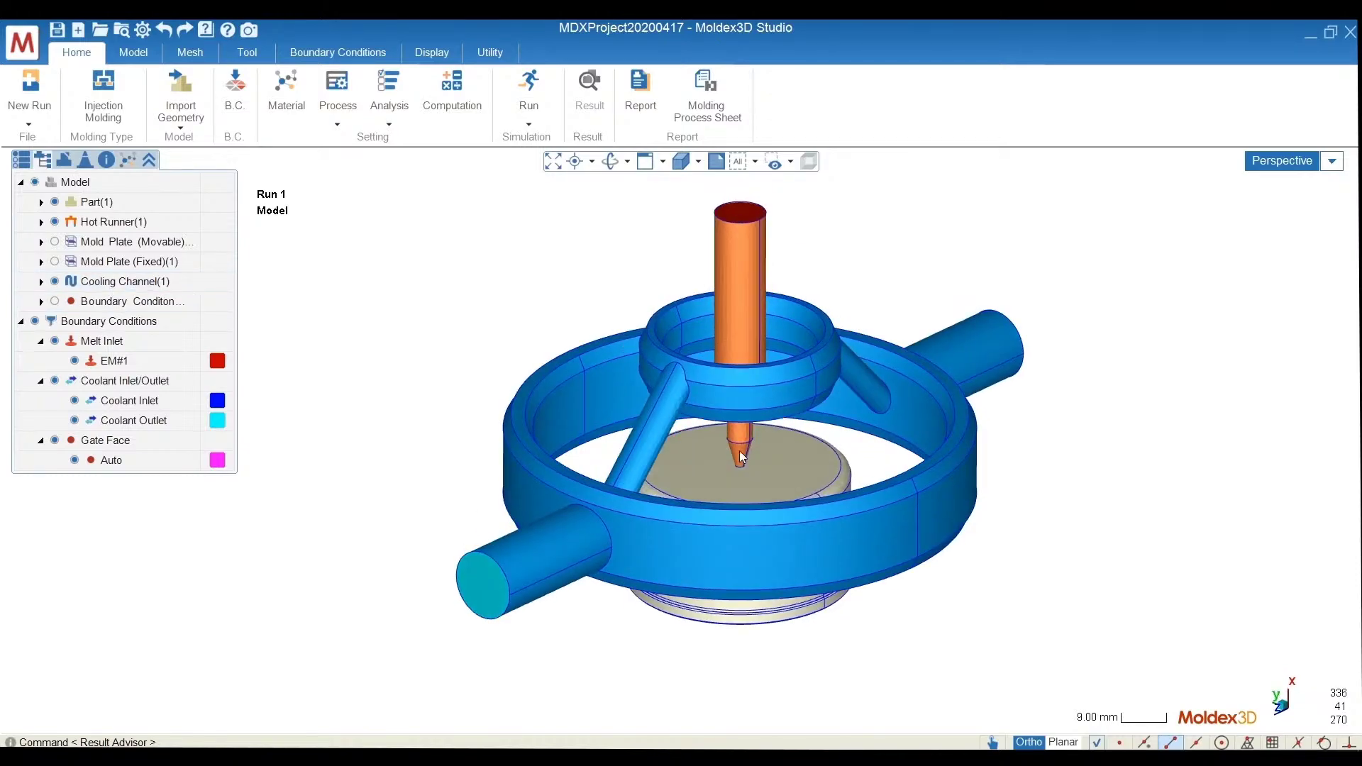
middle_click_drag(740, 458, 298, 353)
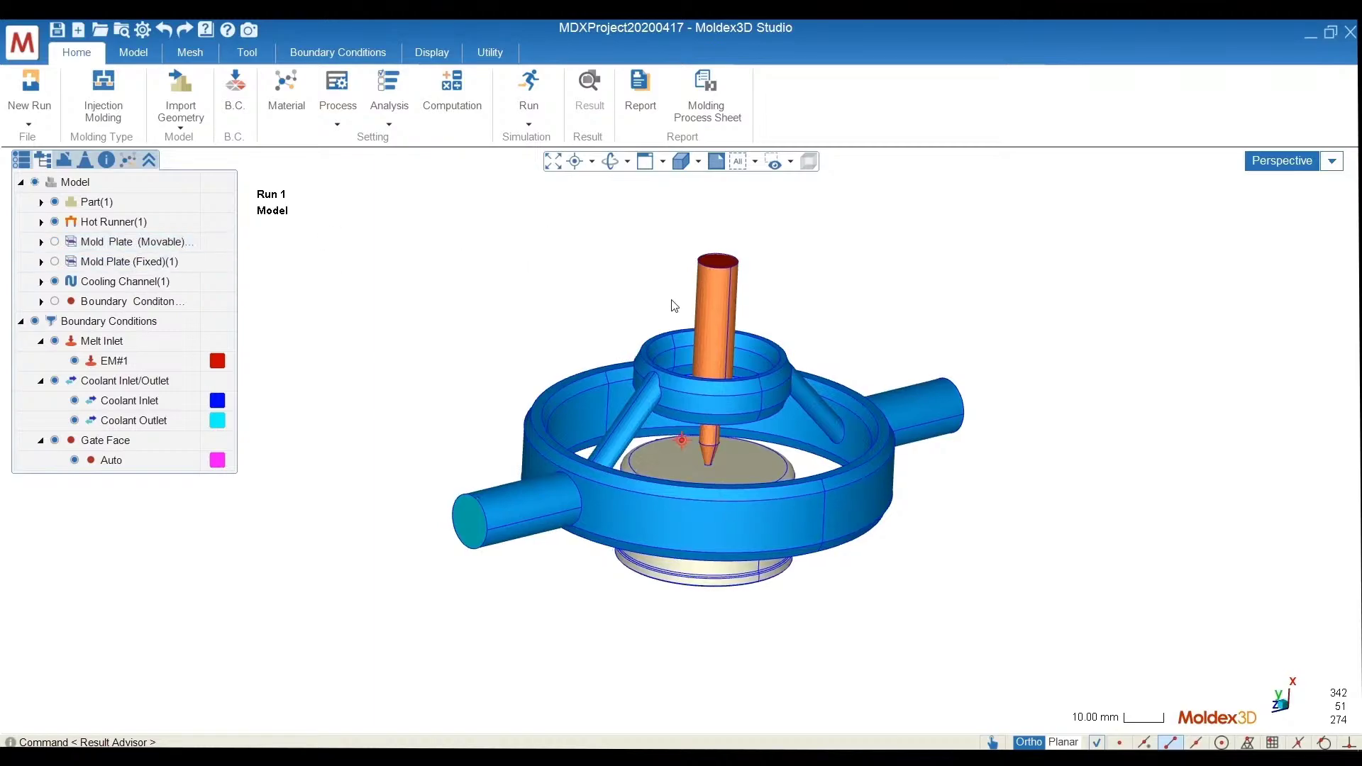
middle_click_drag(674, 306, 647, 357)
left_click(73, 285)
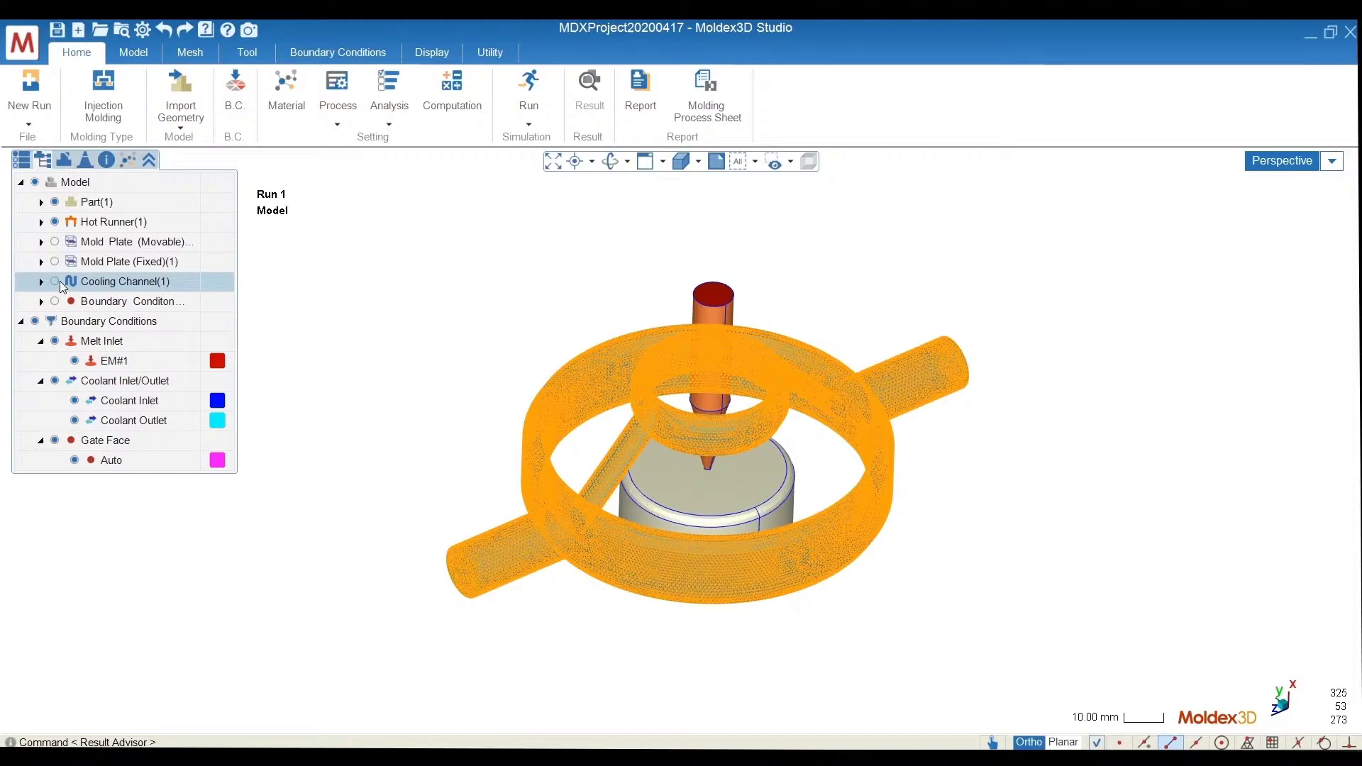
left_click(58, 281)
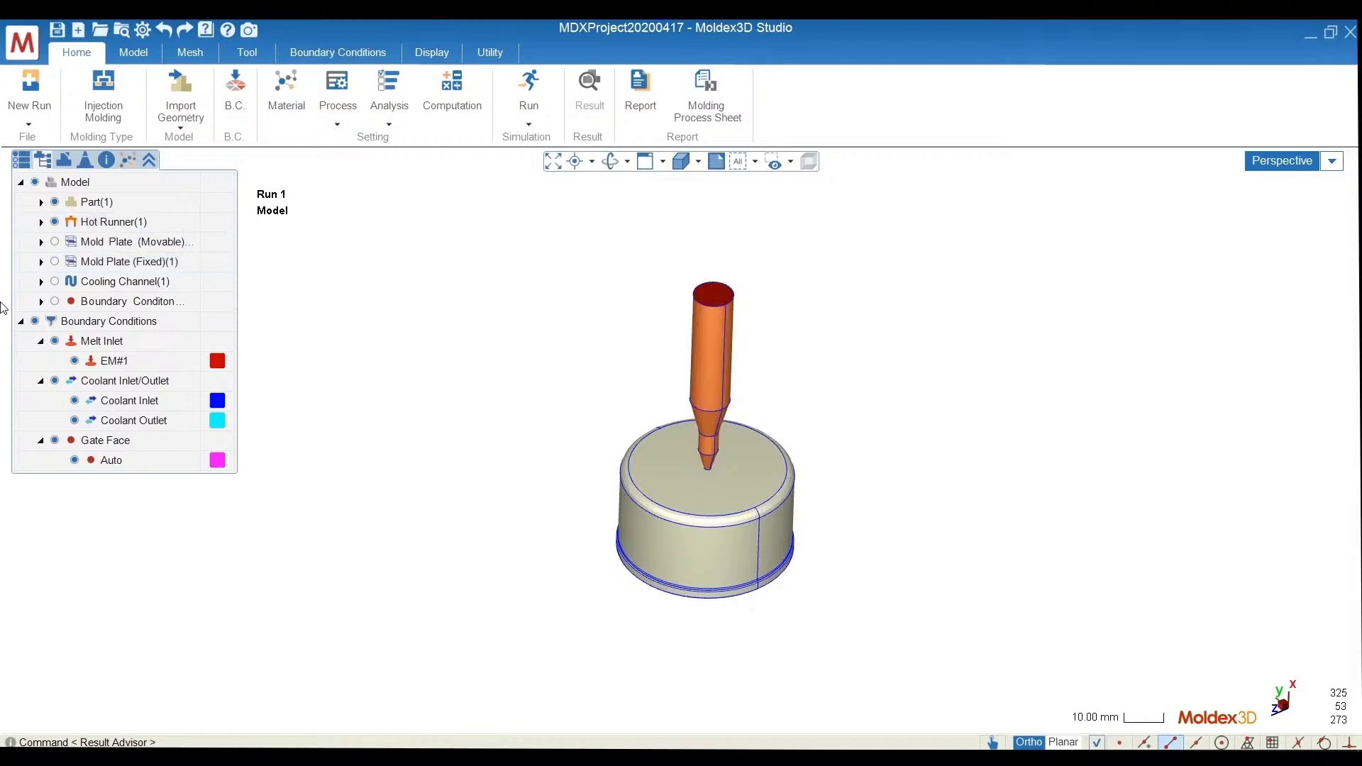
- Display the fixed mold plate to inspect its outer shape and hide it again
left_click(55, 261)
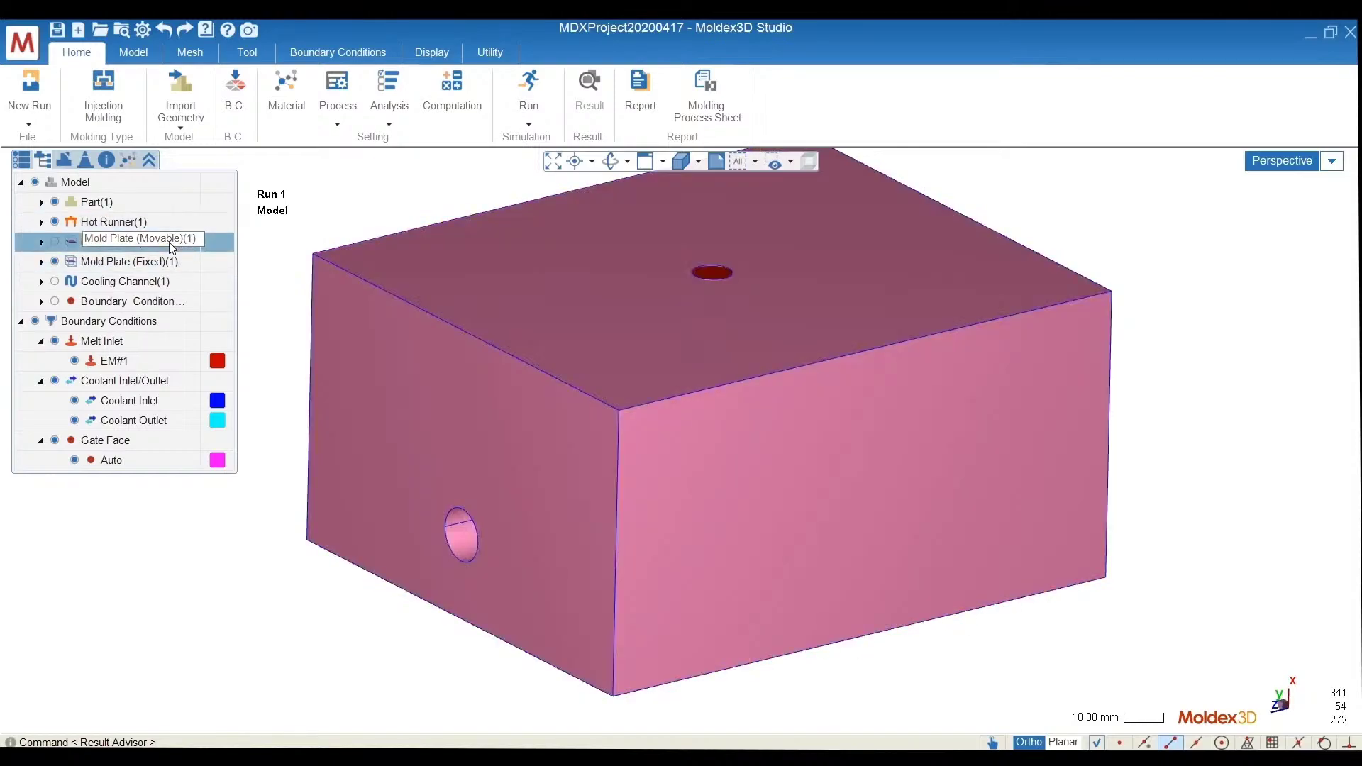
left_click(173, 243)
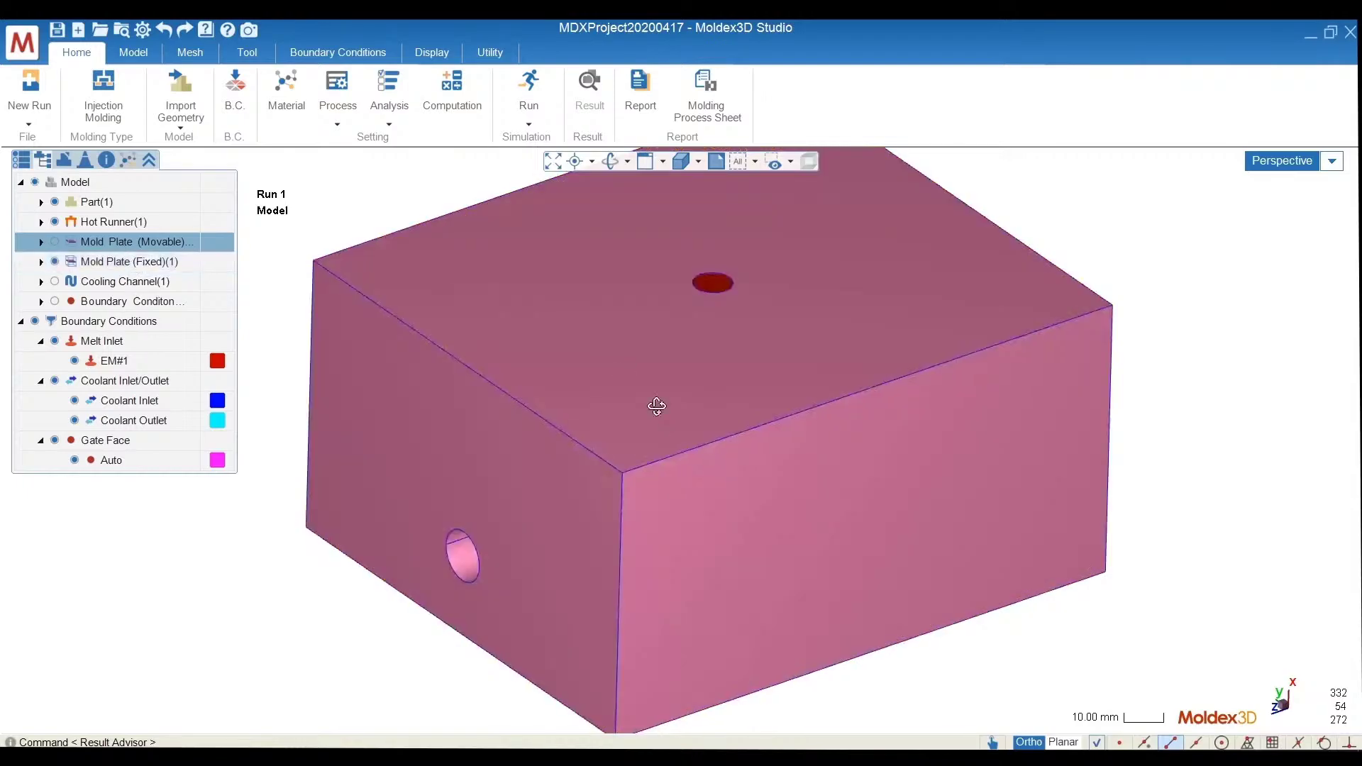
left_click(56, 260)
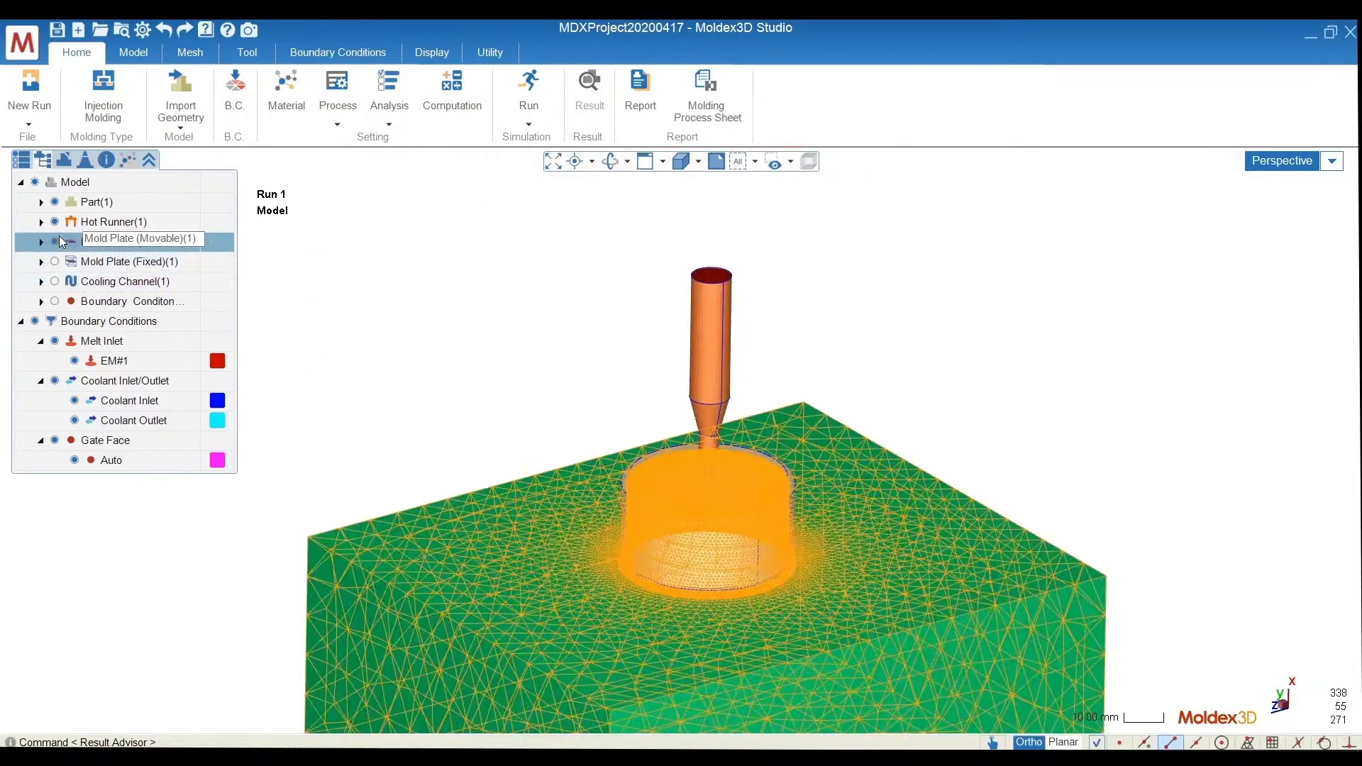
- Show the movable mold plate and hide the part to expose the threaded core
left_click(55, 241)
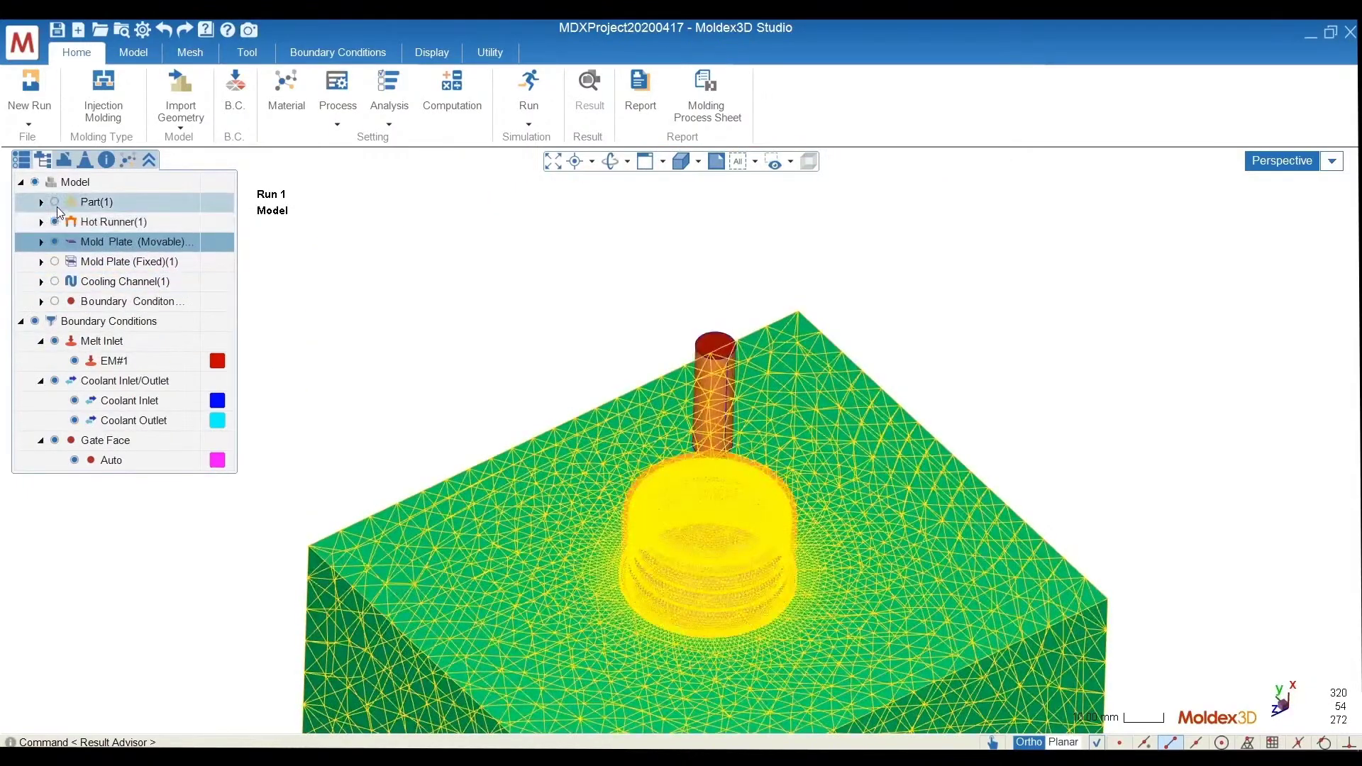
left_click(54, 201)
middle_click_drag(573, 285, 820, 391)
middle_click_drag(738, 522, 666, 486)
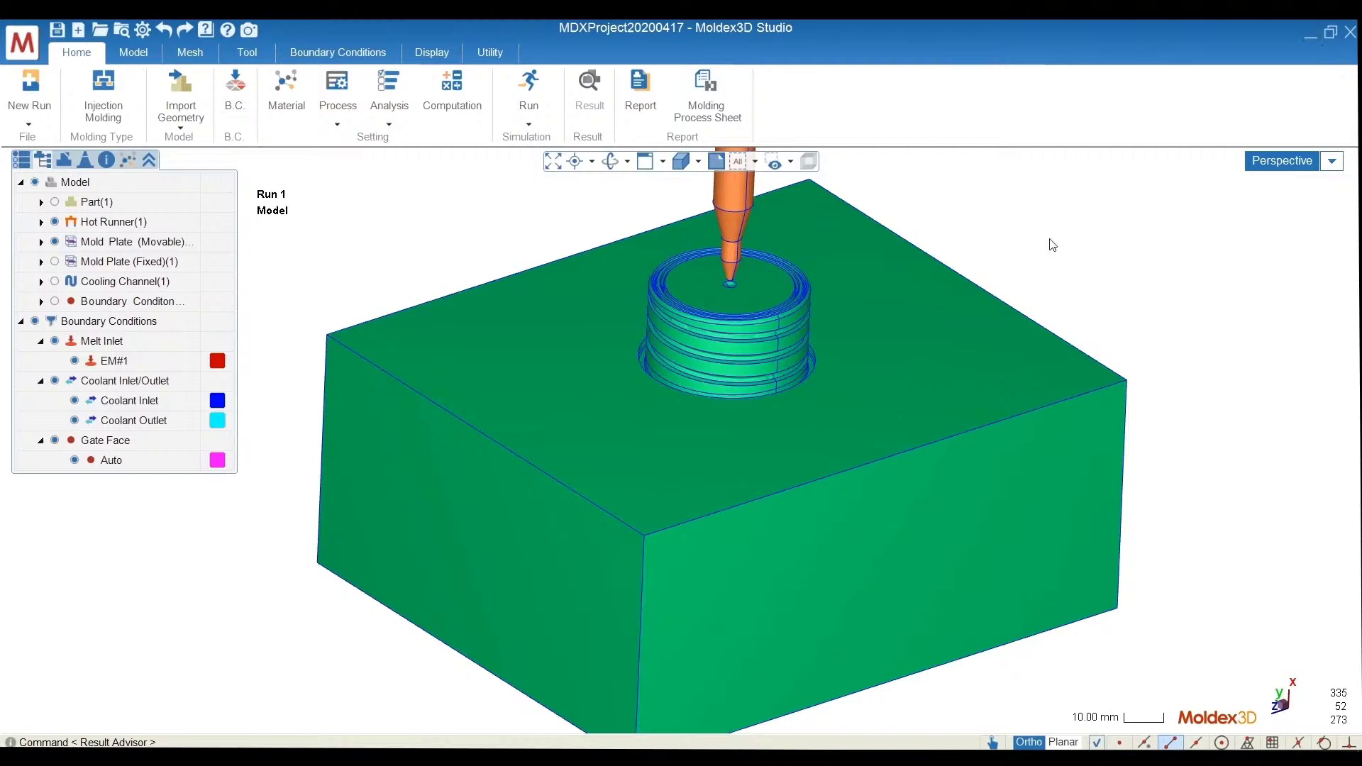
- Minimize Moldex3D Studio and open the "delayed ejection model_CAD" folder on the desktop
left_click(1311, 34)
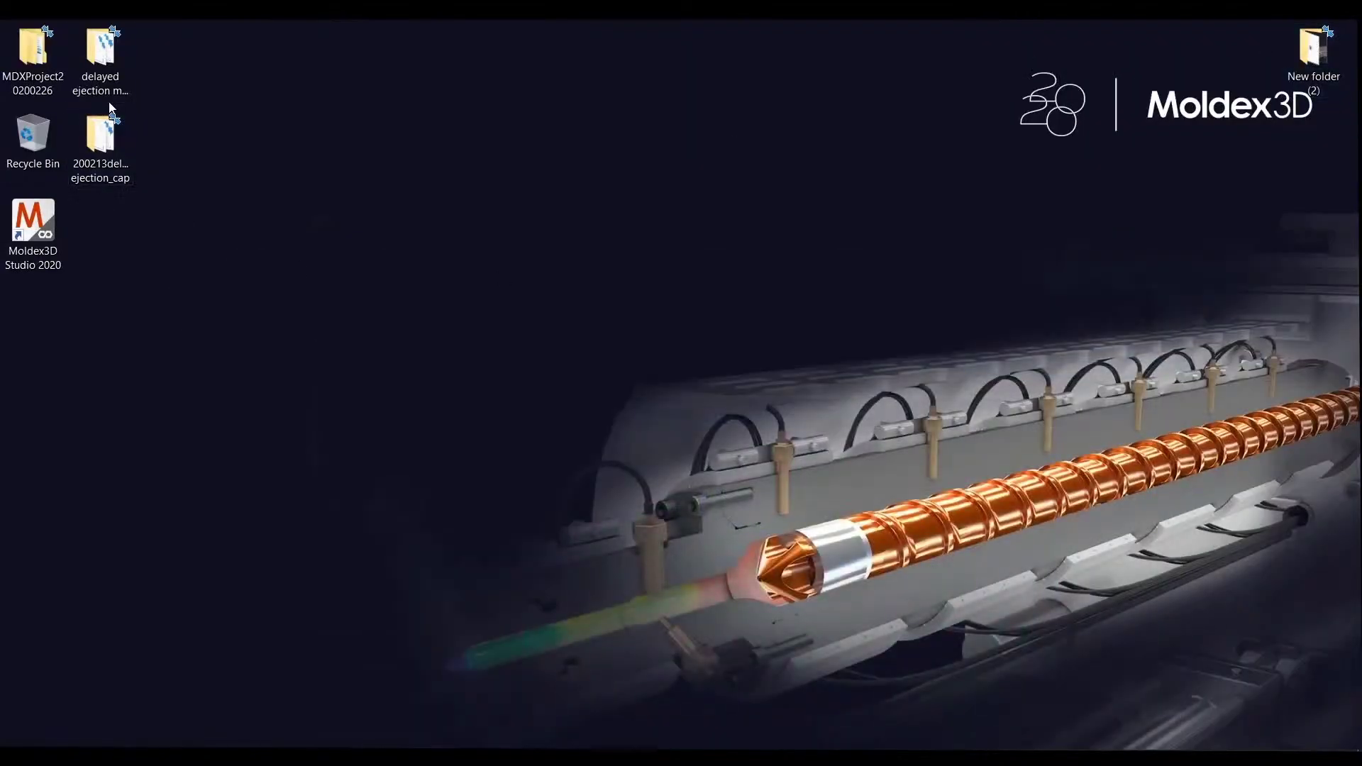
left_click(105, 53)
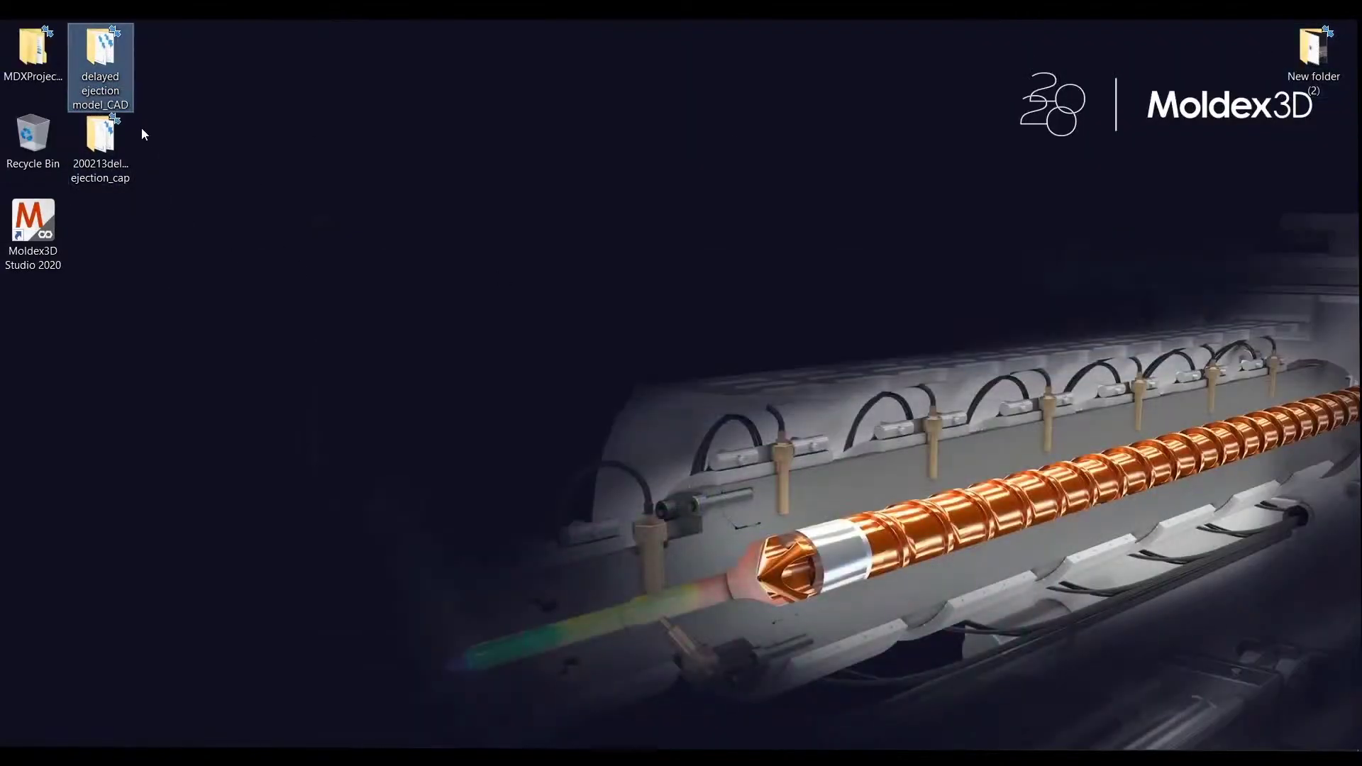
double_click(111, 71)
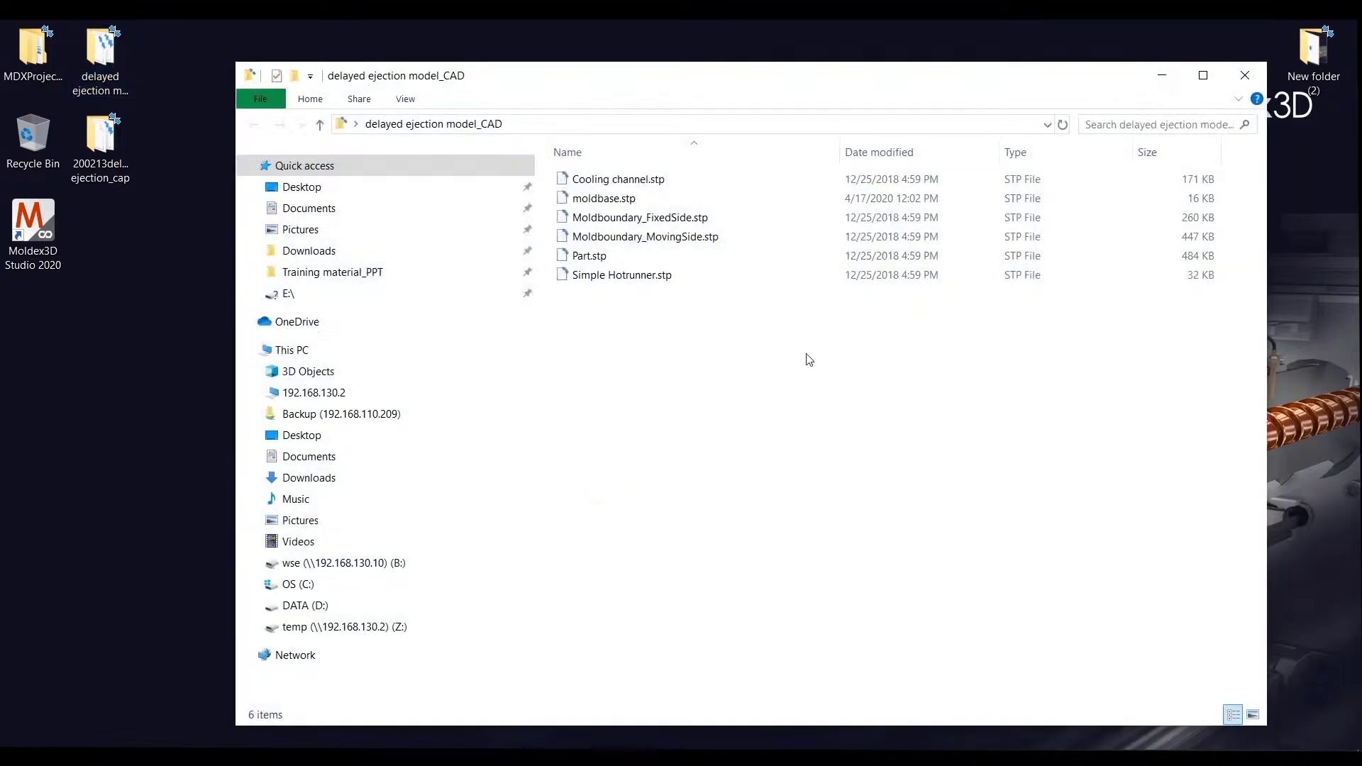
- Review the STP files in the folder: Cooling channel, moldbase, Moldboundary_FixedSide, Moldboundary_MovingSide, Part and Simple Hotrunner
left_click(760, 183)
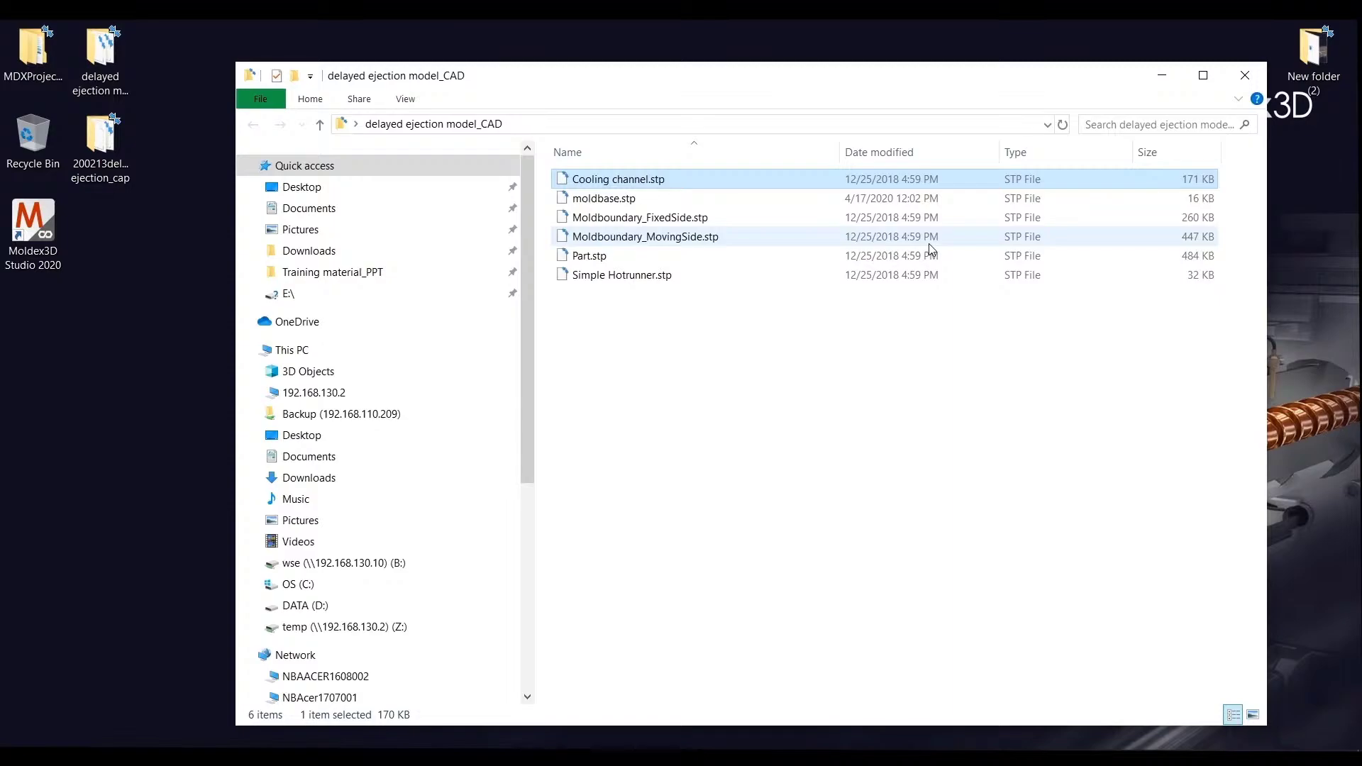
left_click(757, 198)
left_click(656, 219)
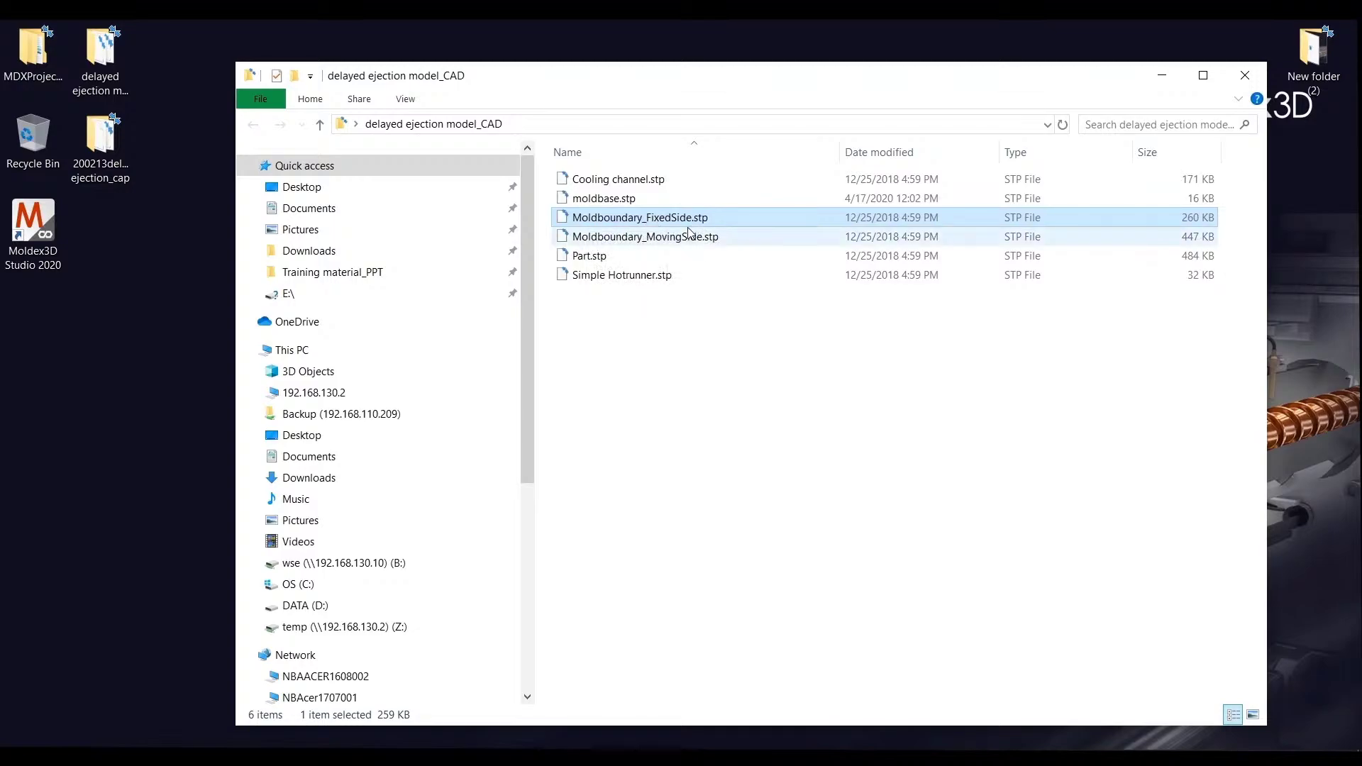
left_click(688, 234)
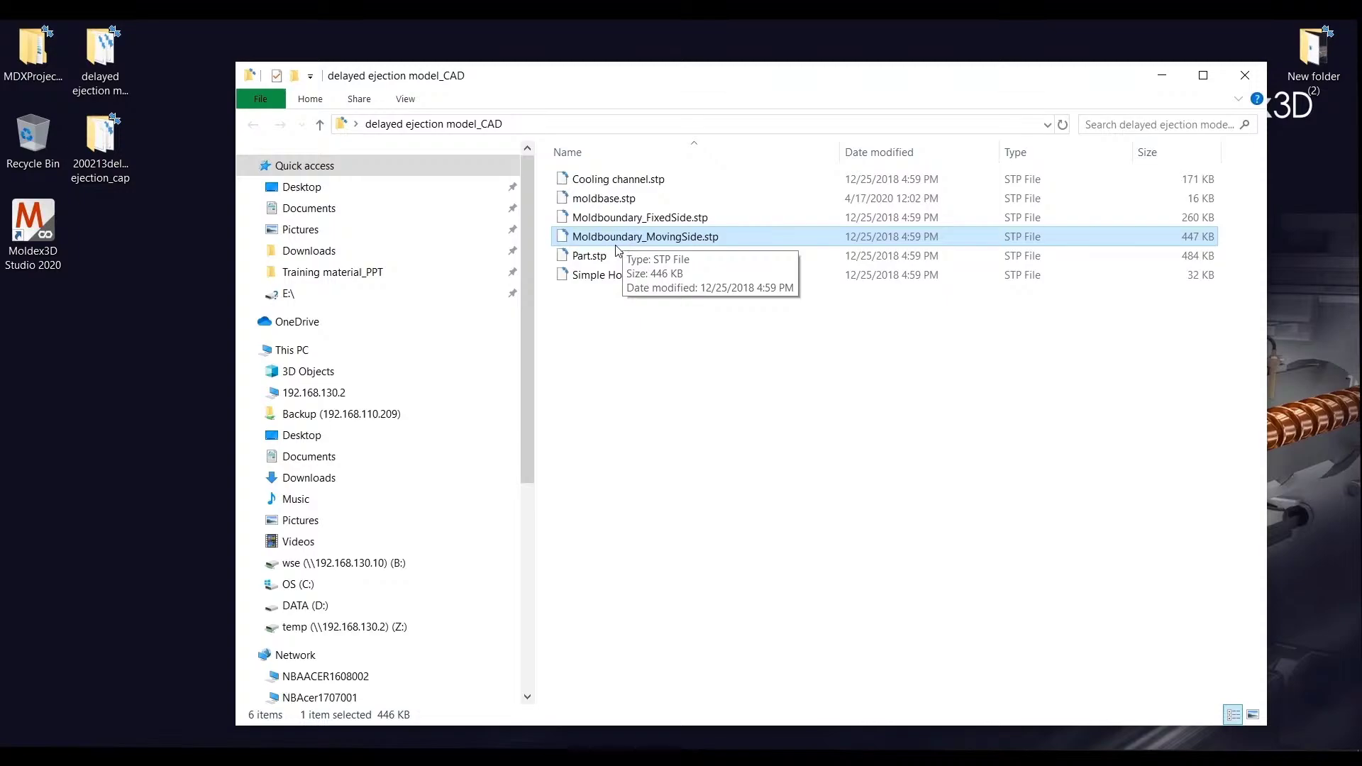
left_click(678, 254)
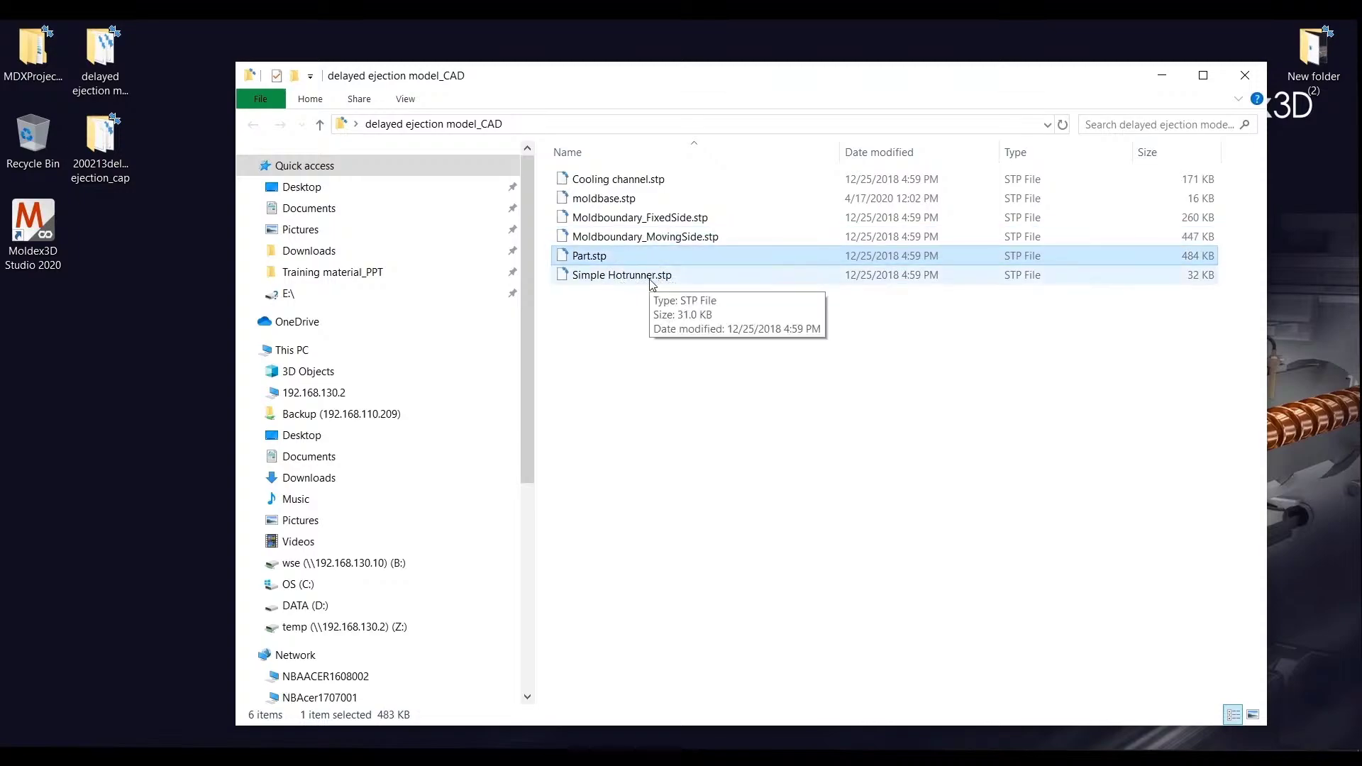
left_click(773, 493)
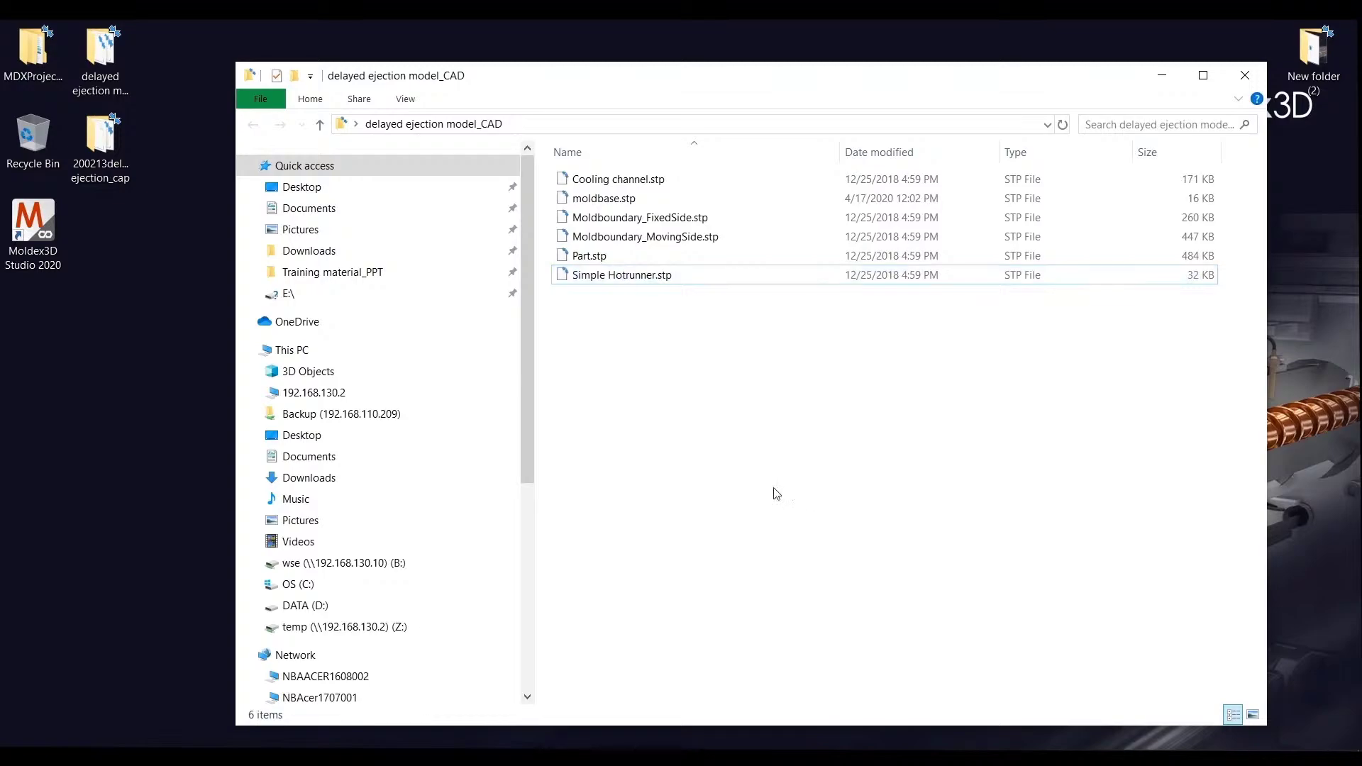
left_click(648, 205)
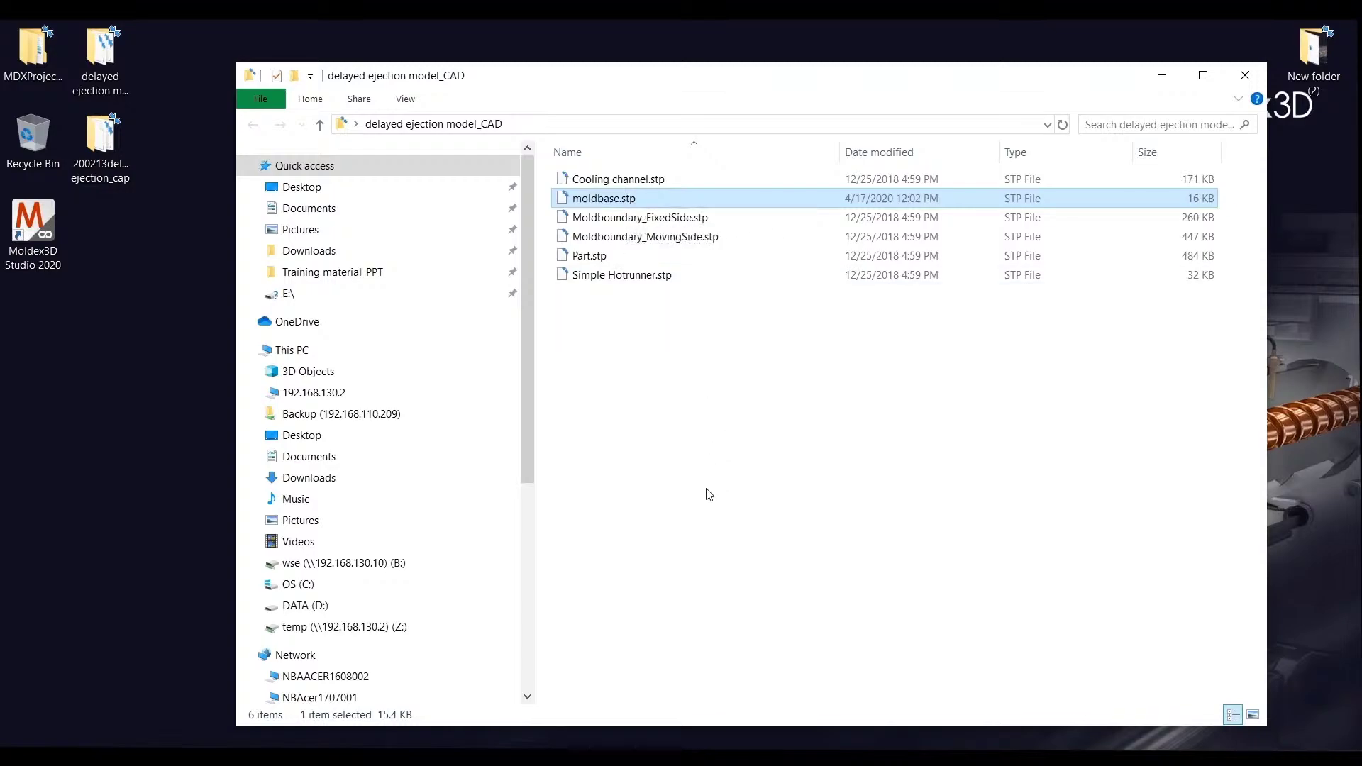
- Switch back to the MDXProject20200417 project in Moldex3D Studio and show the part on the movable mold plate
left_click(722, 758)
mouse_move(725, 758)
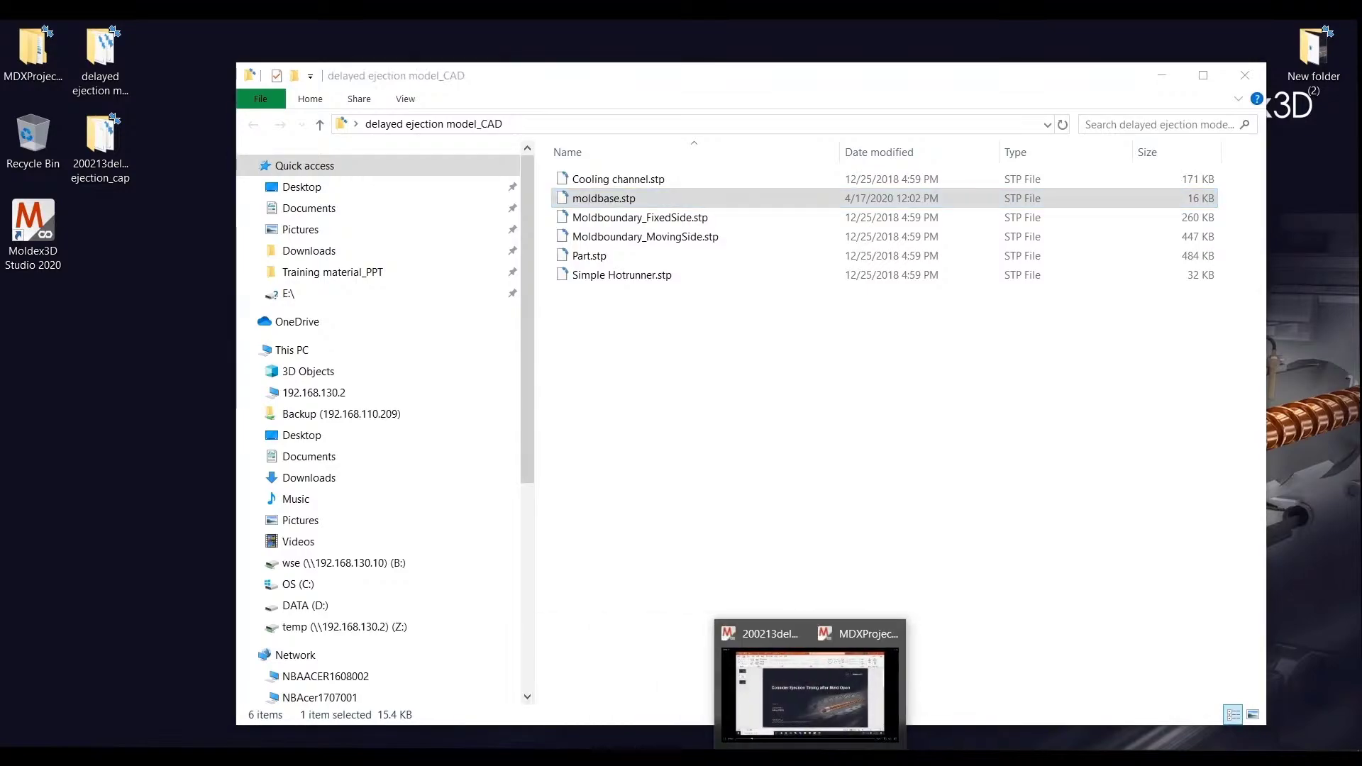
left_click(849, 718)
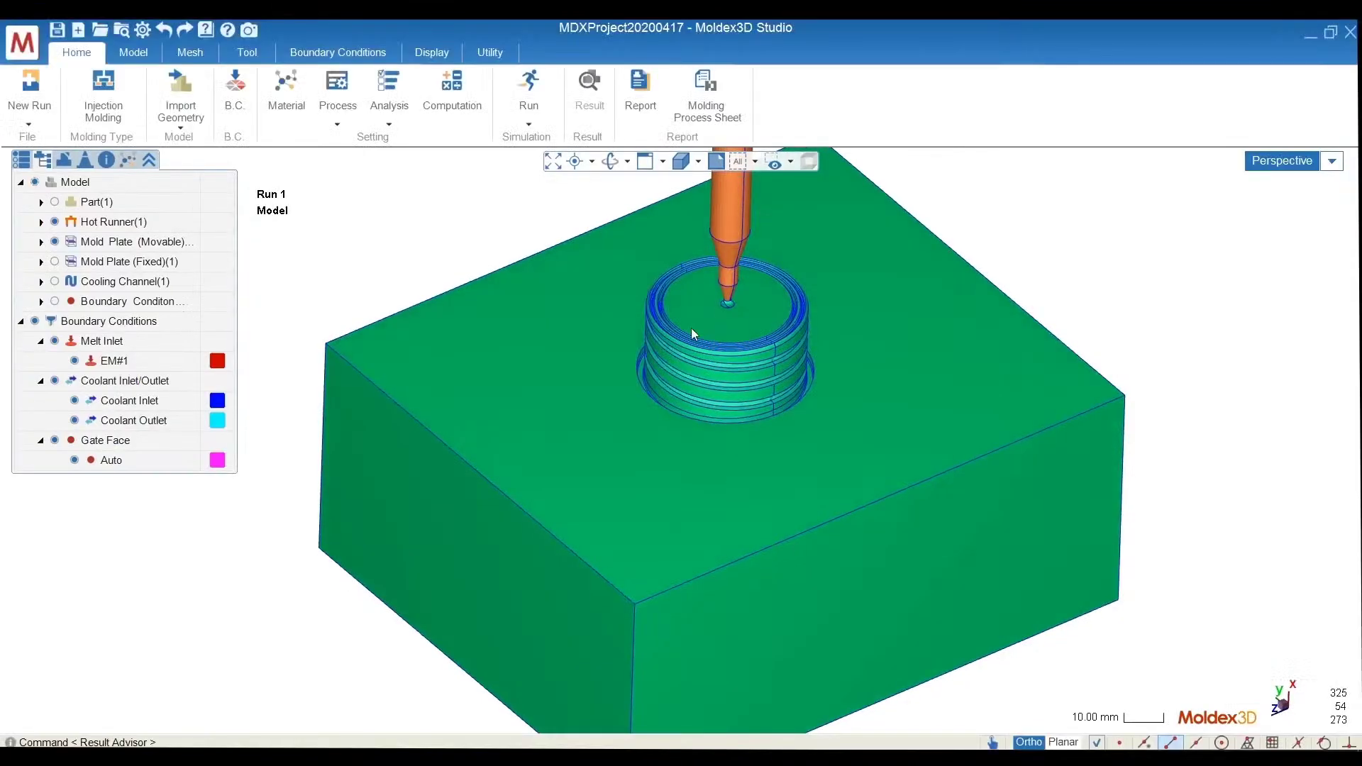
middle_click_drag(930, 620, 900, 628)
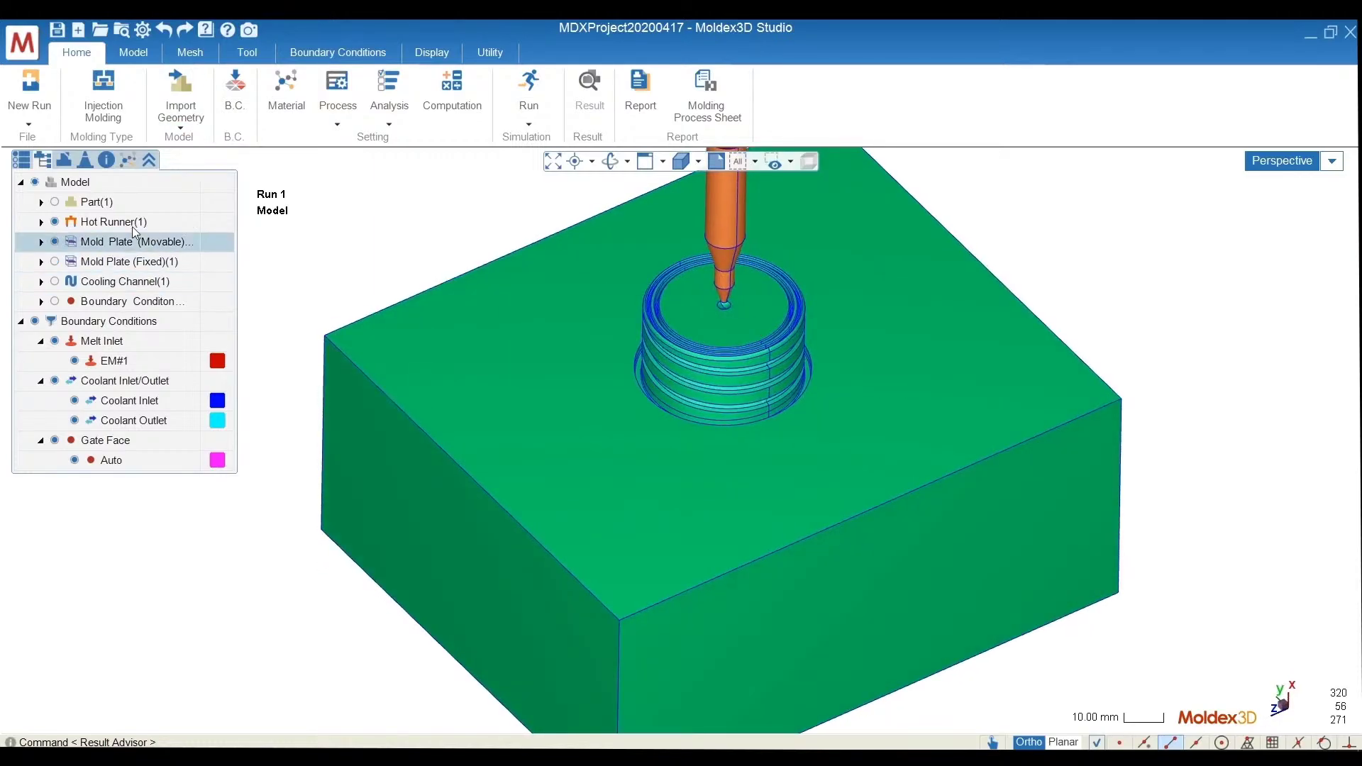
left_click(56, 203)
middle_click_drag(662, 420, 435, 395)
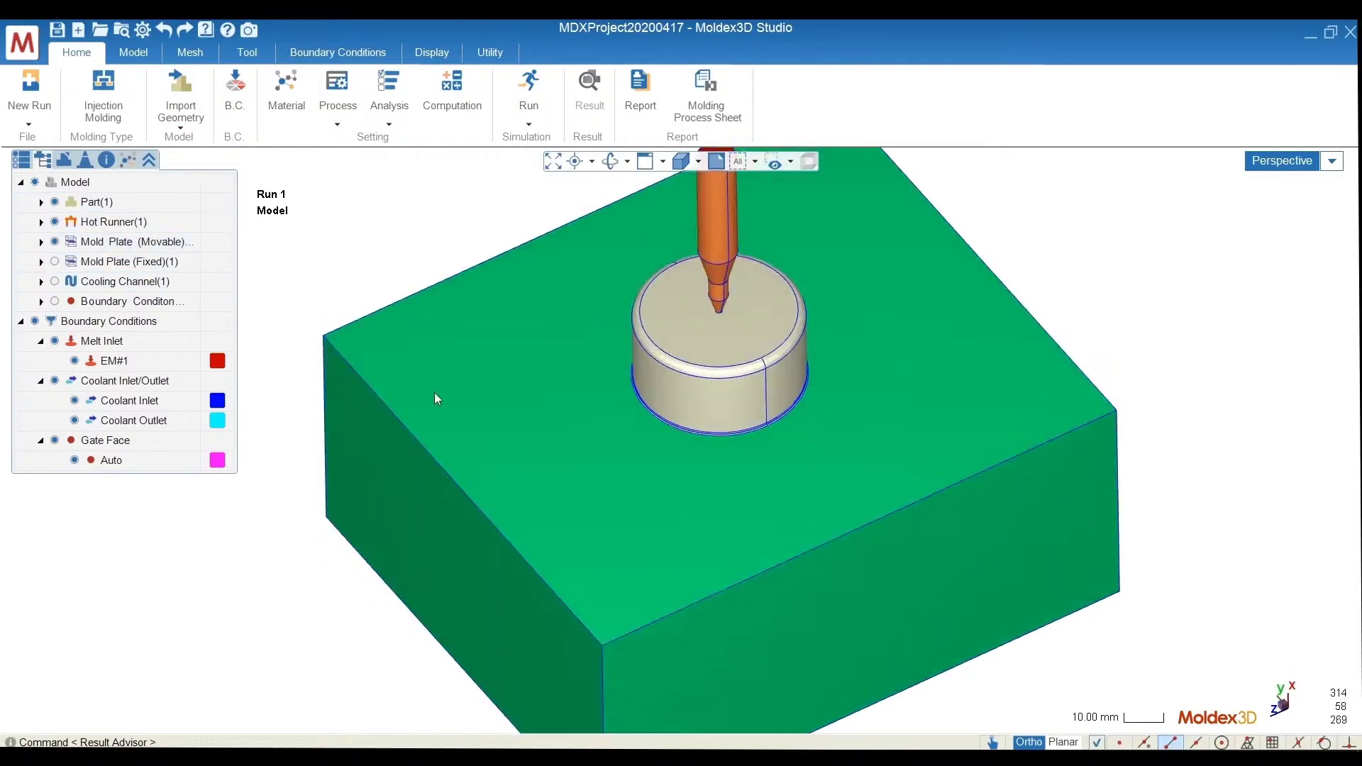
middle_click_drag(635, 408, 733, 313)
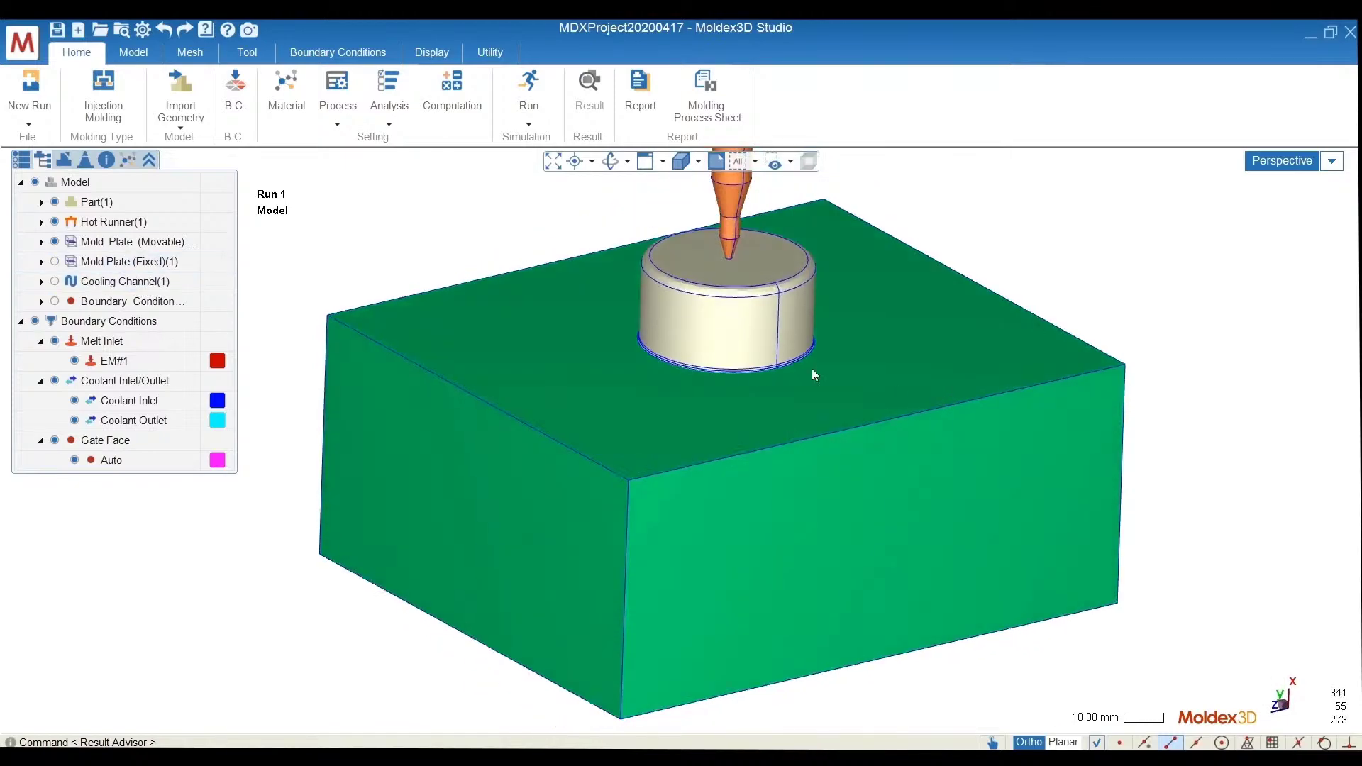
scroll(777, 317, "up", 5)
middle_click_drag(812, 369, 805, 291)
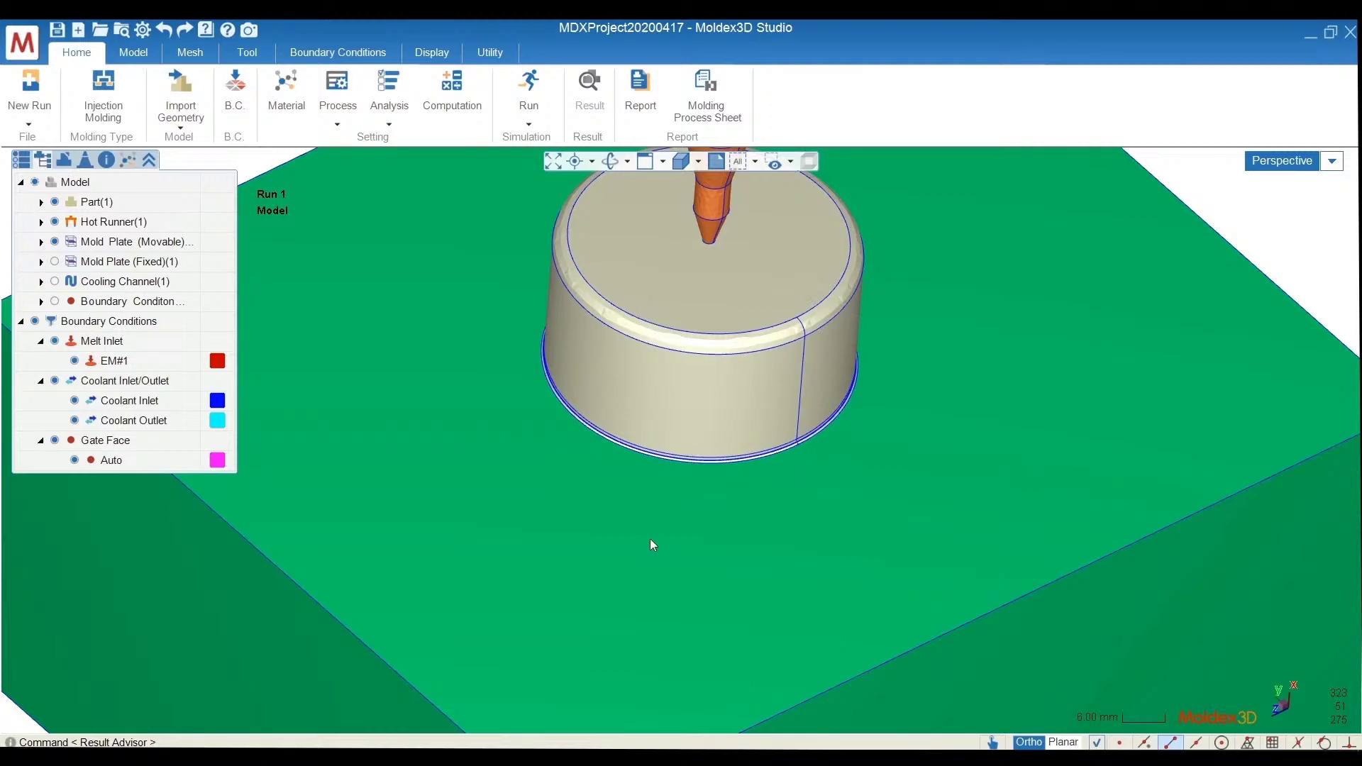
middle_click_drag(521, 509, 479, 506)
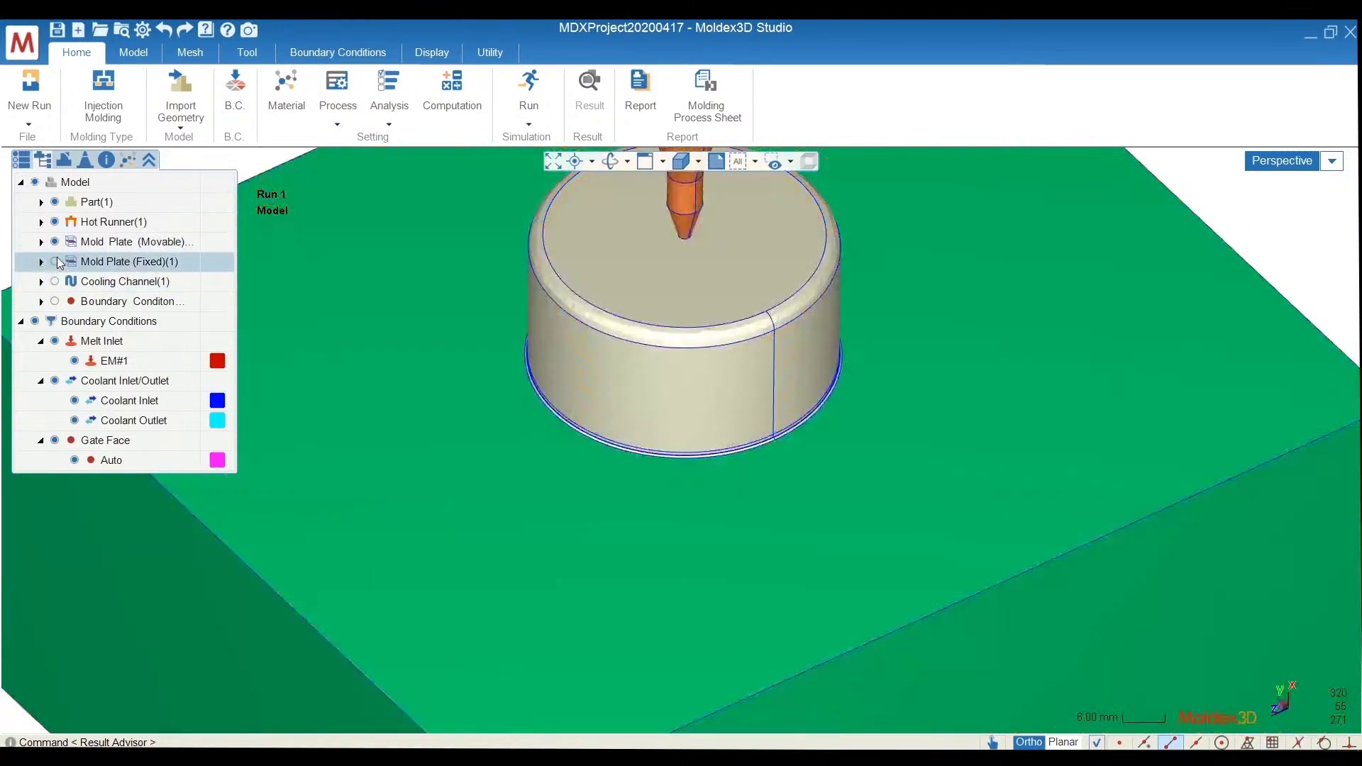
- Show the fixed mold plate and the cooling channel together with the movable plate
left_click(54, 261)
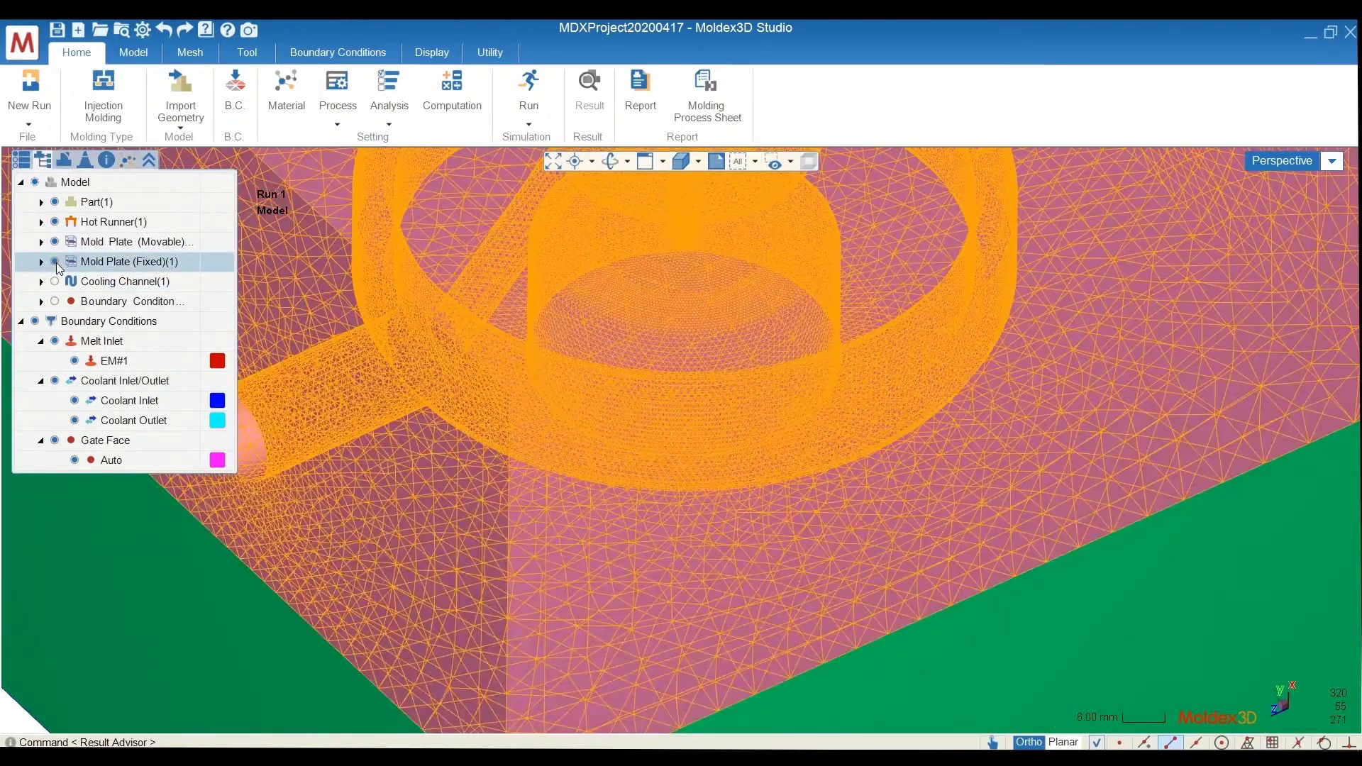
scroll(688, 309, "down", 5)
right_click(186, 303)
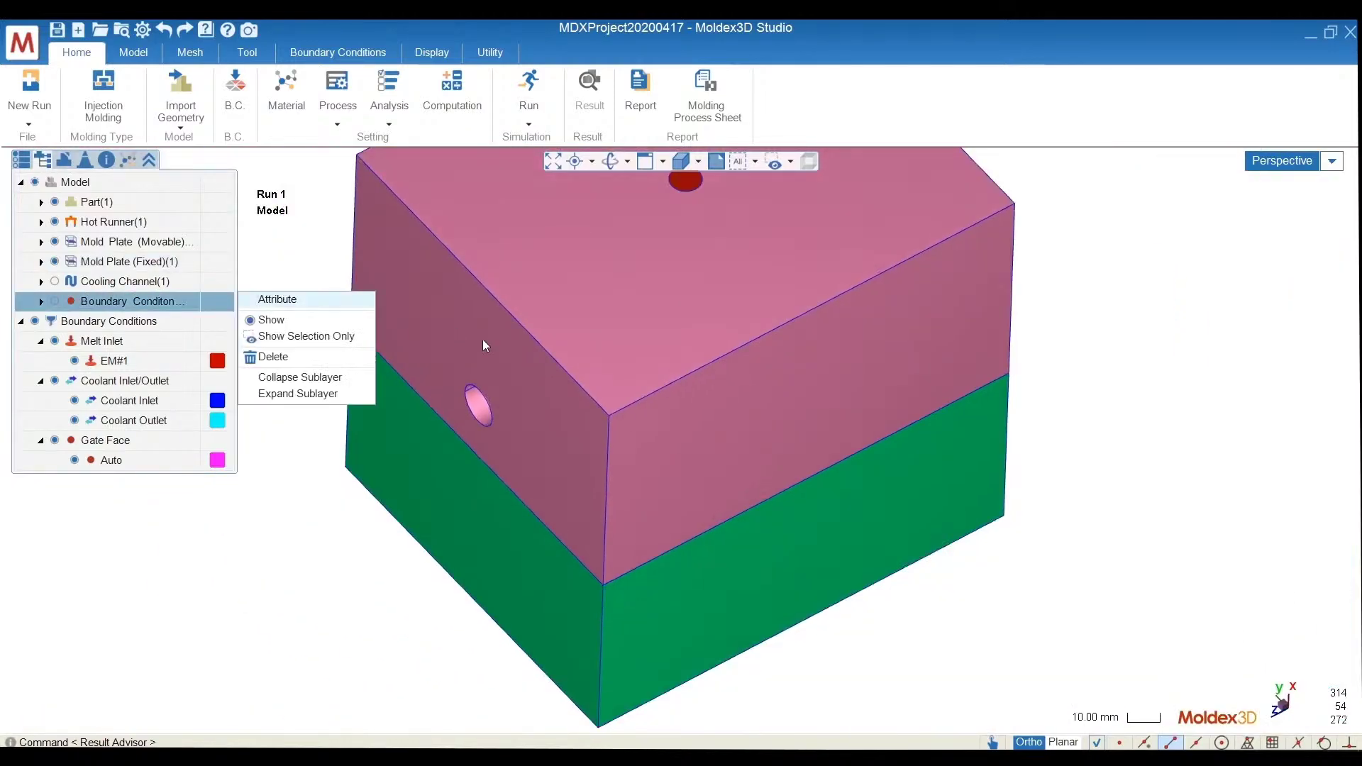
left_click(55, 281)
middle_click_drag(281, 333, 307, 594)
left_click(306, 591)
middle_click_drag(618, 407, 621, 416)
scroll(703, 543, "down", 3)
- Highlight the part, hot runner and cooling channel solid meshes inside the mold plates and clear the selection
left_click_drag(1035, 253, 378, 732)
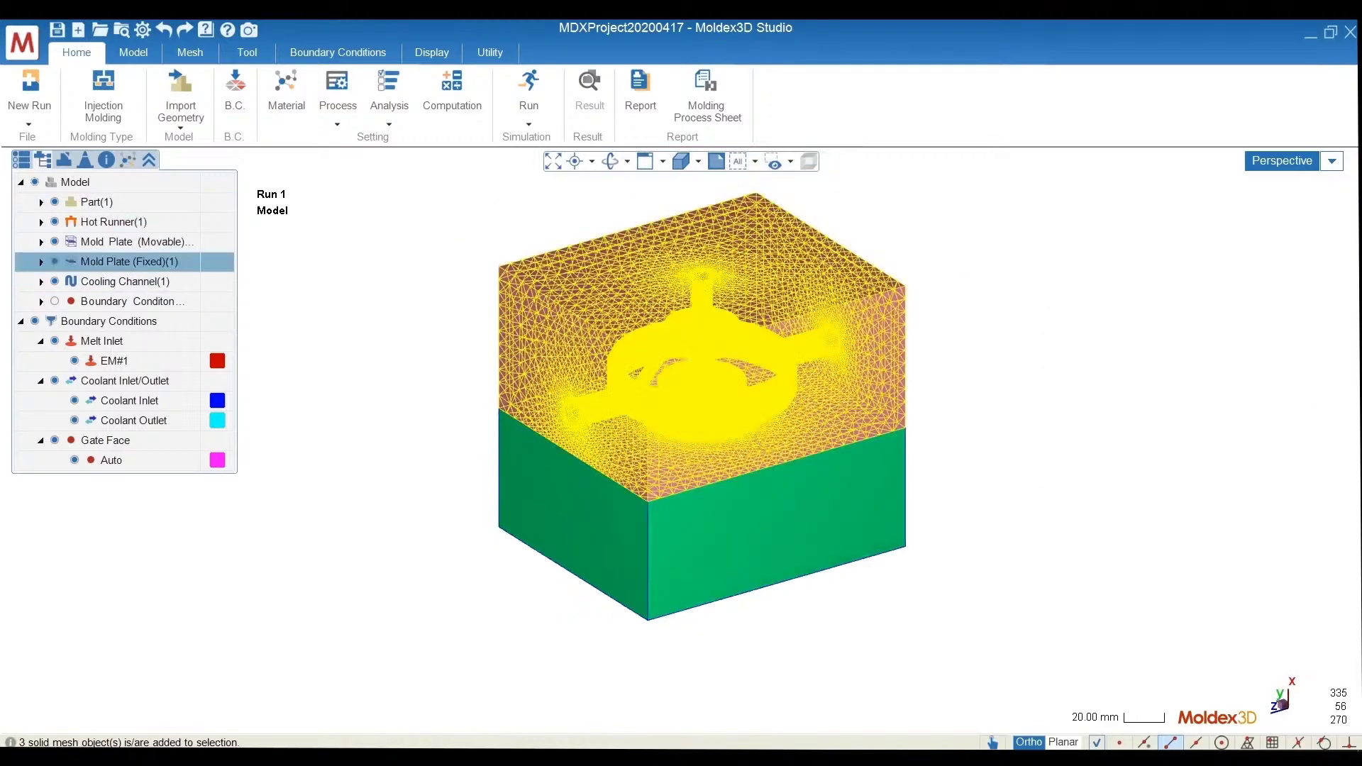
left_click(814, 626)
left_click_drag(524, 252, 1058, 677)
middle_click_drag(844, 522, 893, 420)
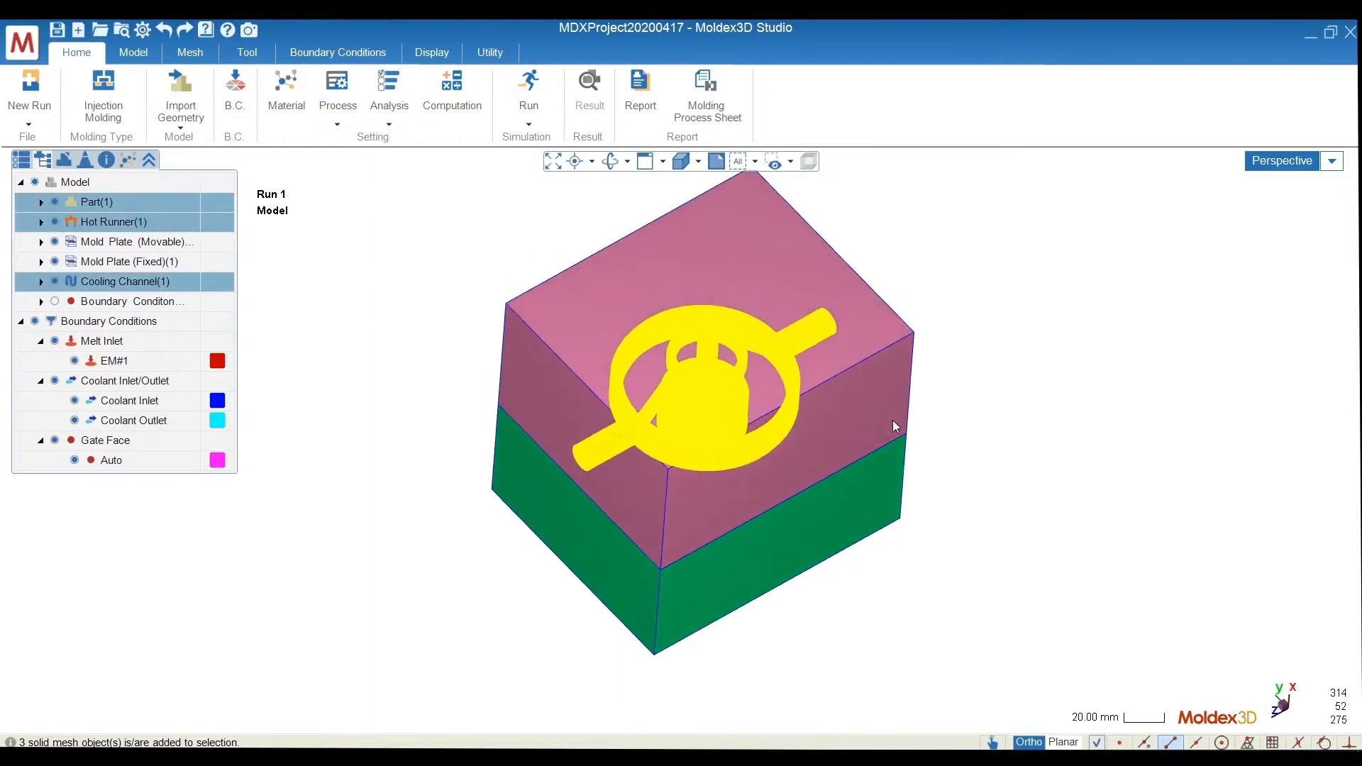
left_click(1017, 395)
middle_click_drag(866, 557, 821, 478)
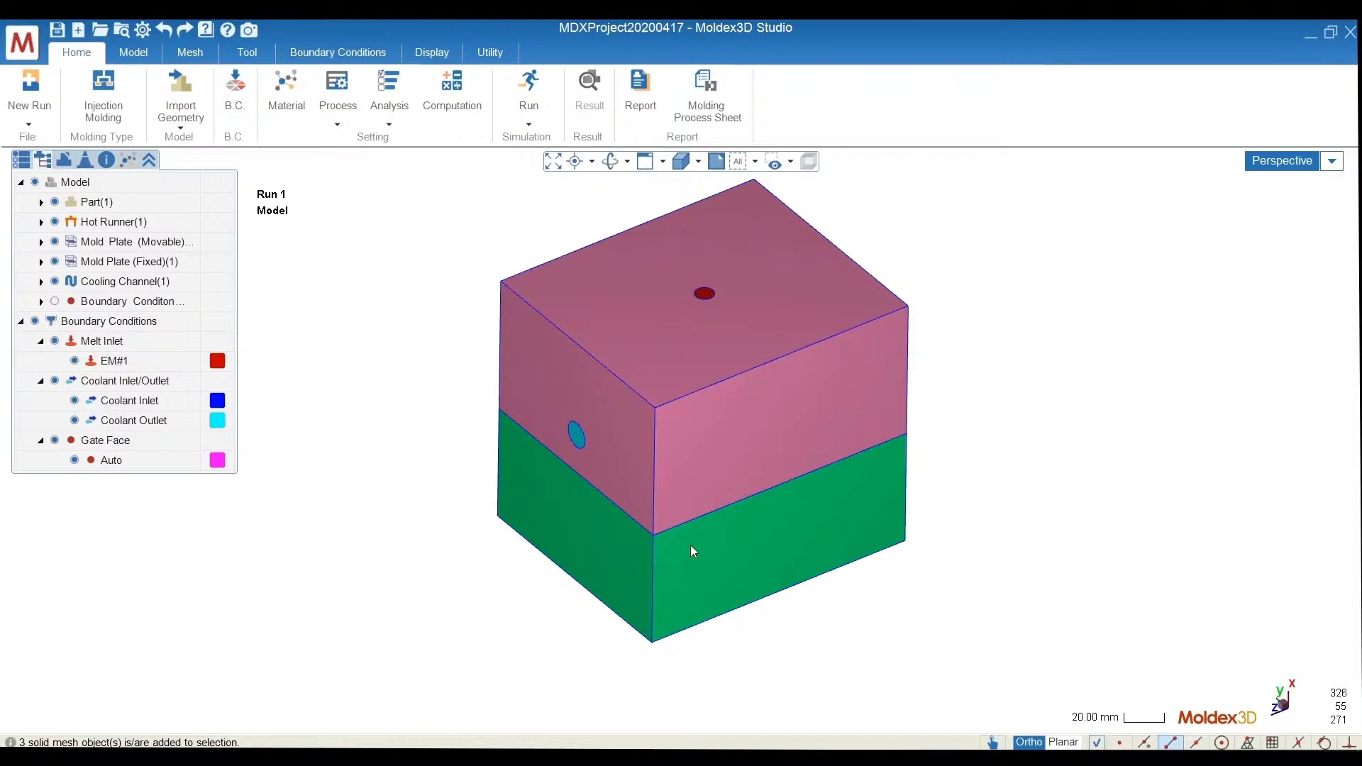
mouse_move(693, 551)
middle_mouse_down()
mouse_move(686, 526)
mouse_move(685, 541)
middle_mouse_up()
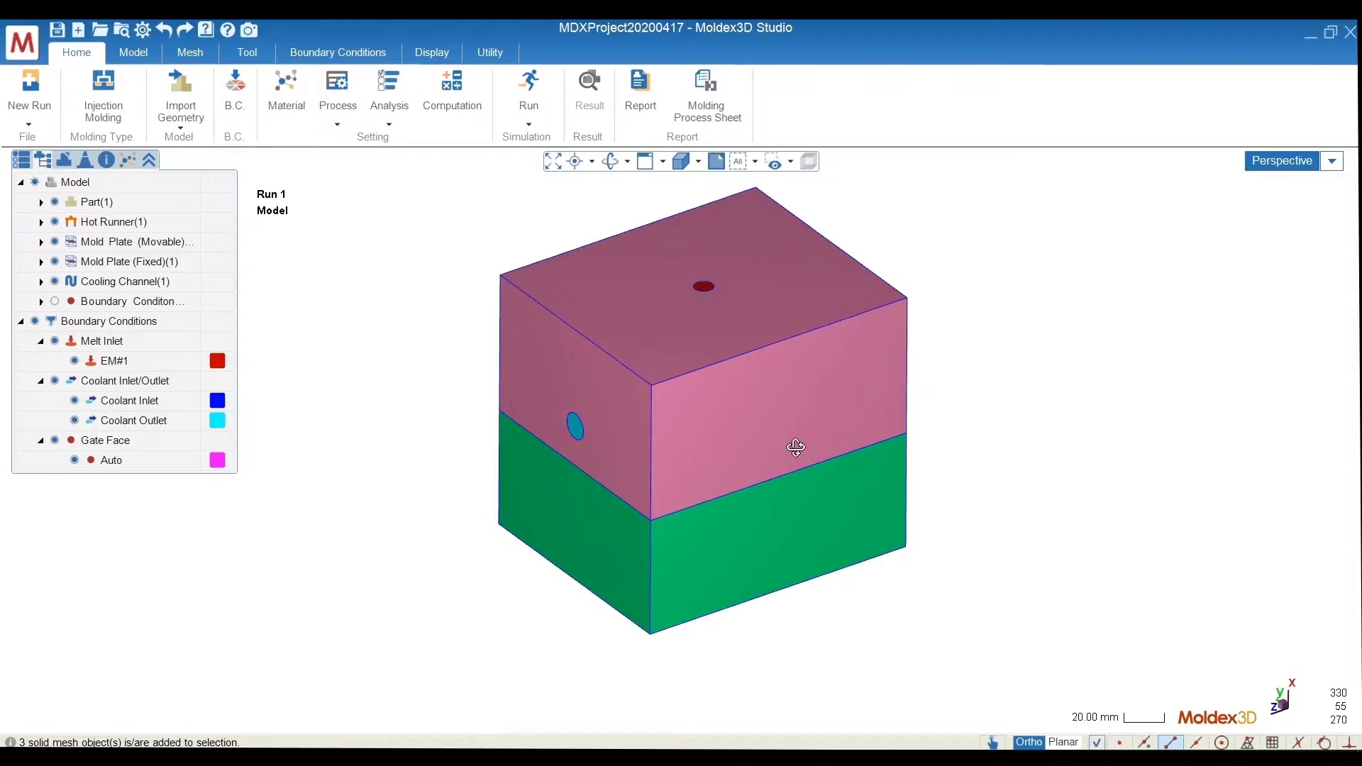
middle_click_drag(796, 447, 752, 391)
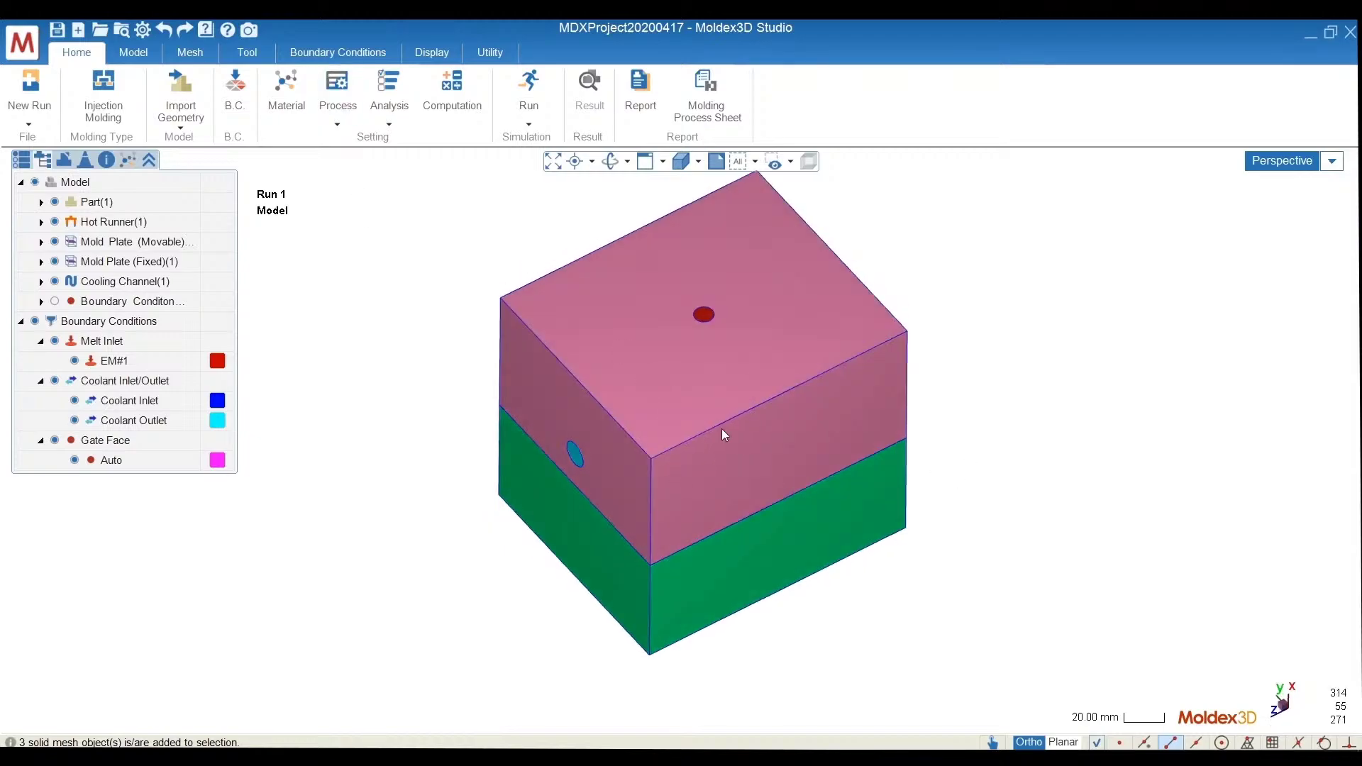
mouse_move(722, 757)
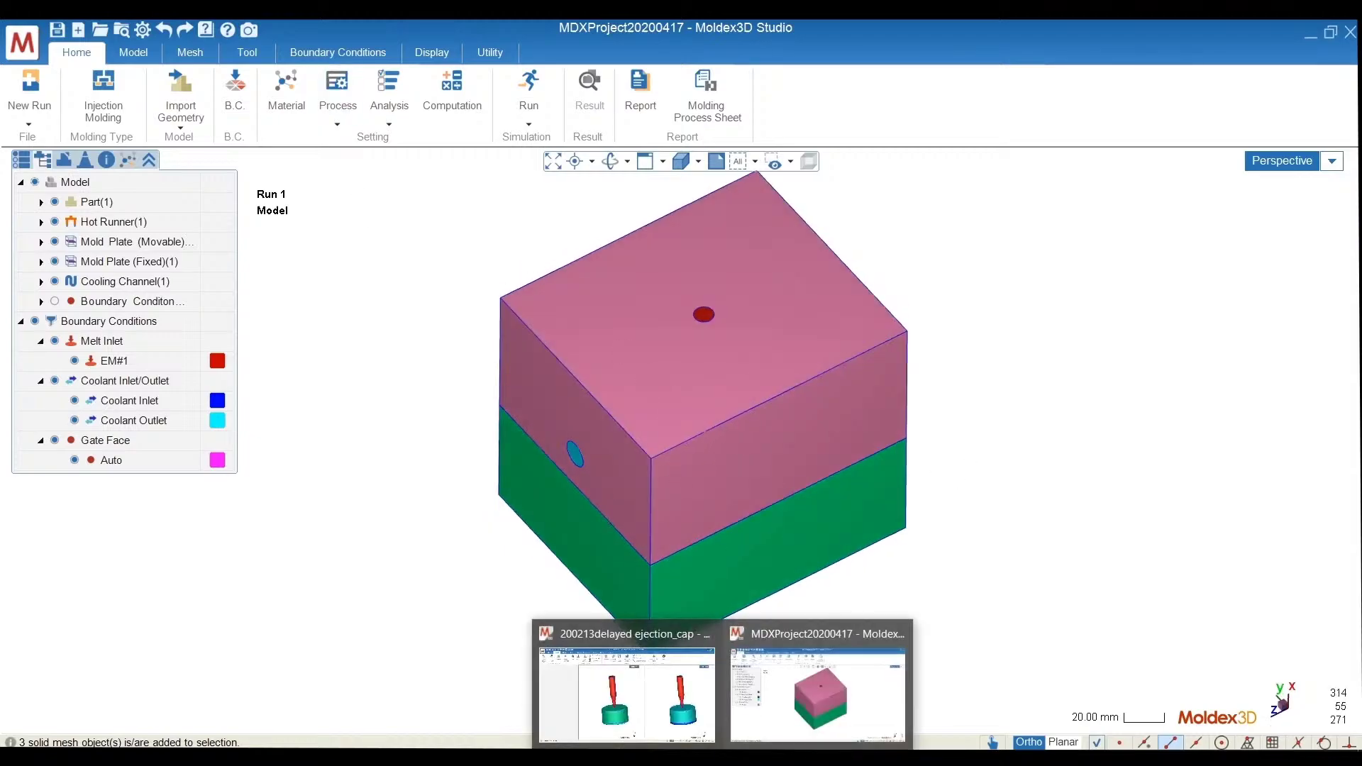
- Open the cooling settings of the process wizard and check the Mold-Open Time
left_click(339, 122)
left_click(366, 224)
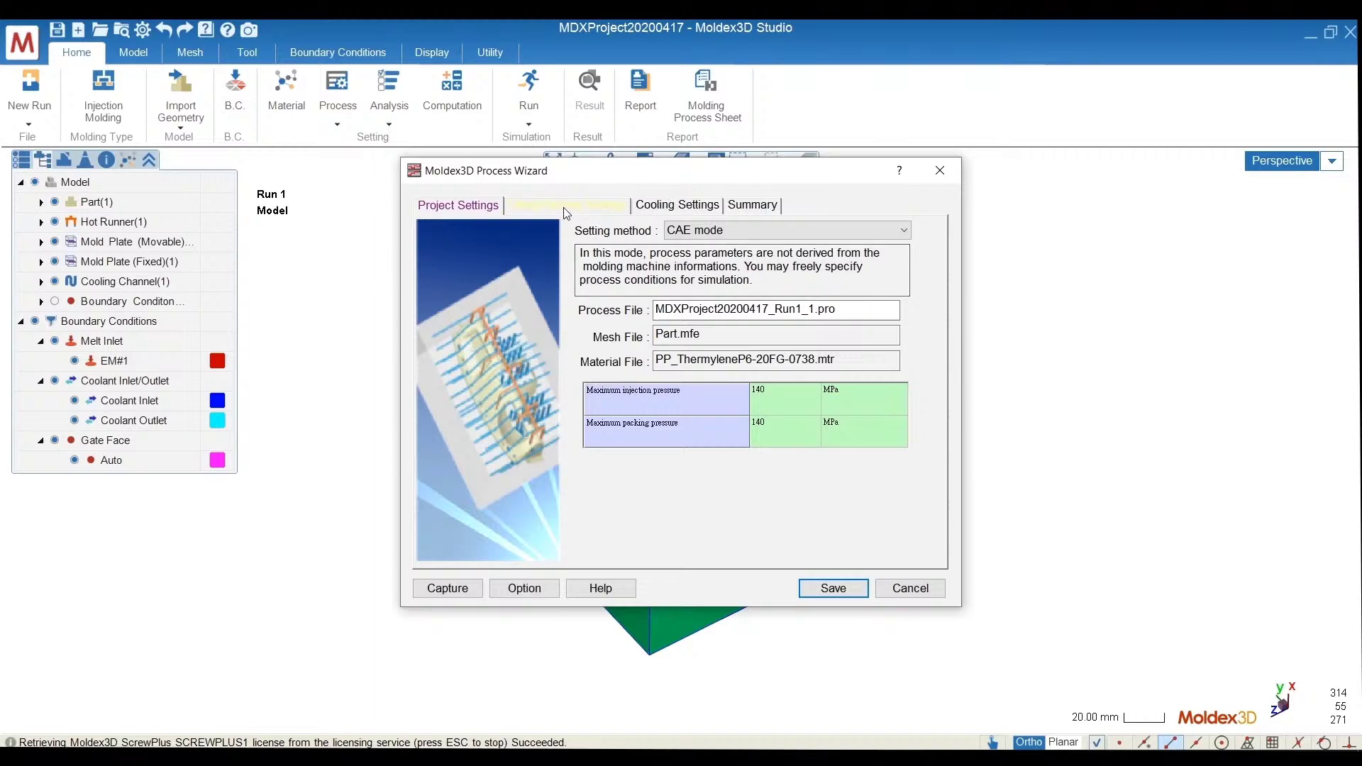
left_click(652, 208)
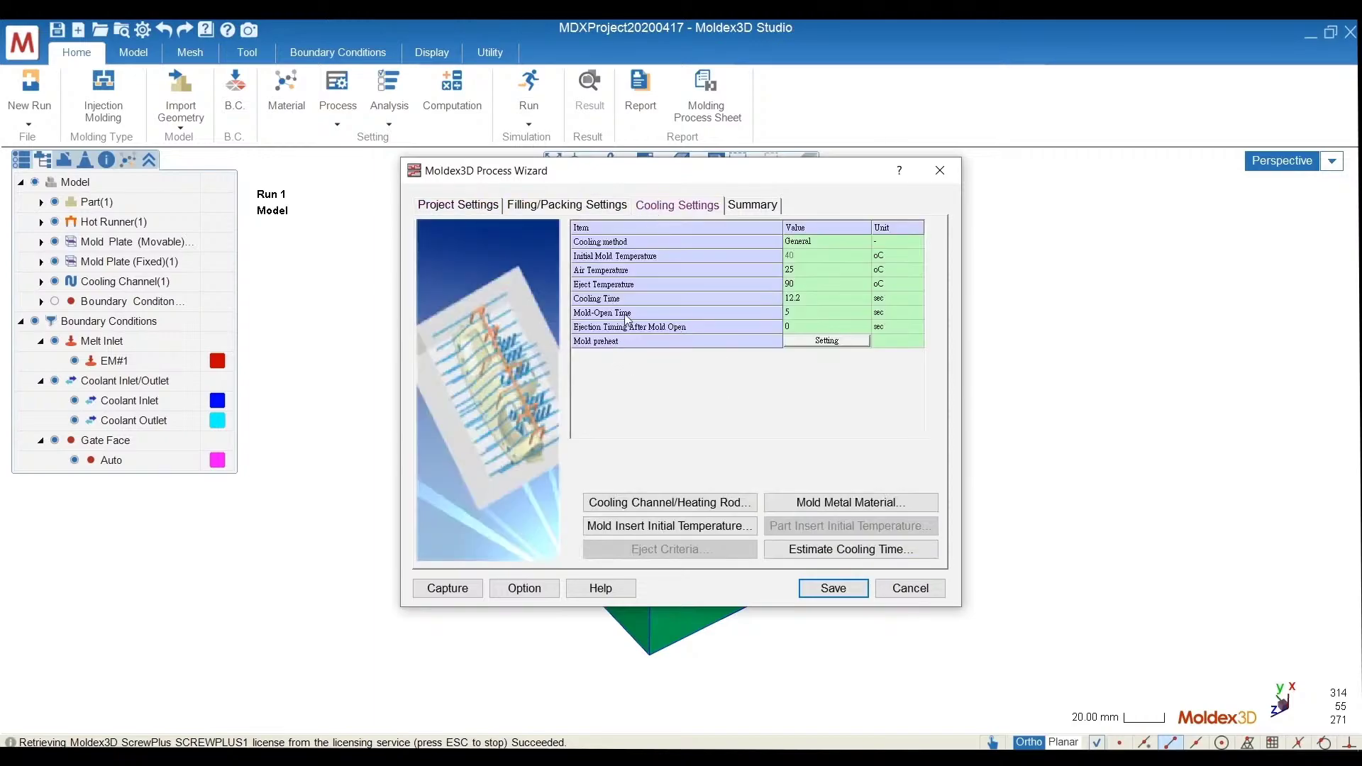
left_click(819, 312)
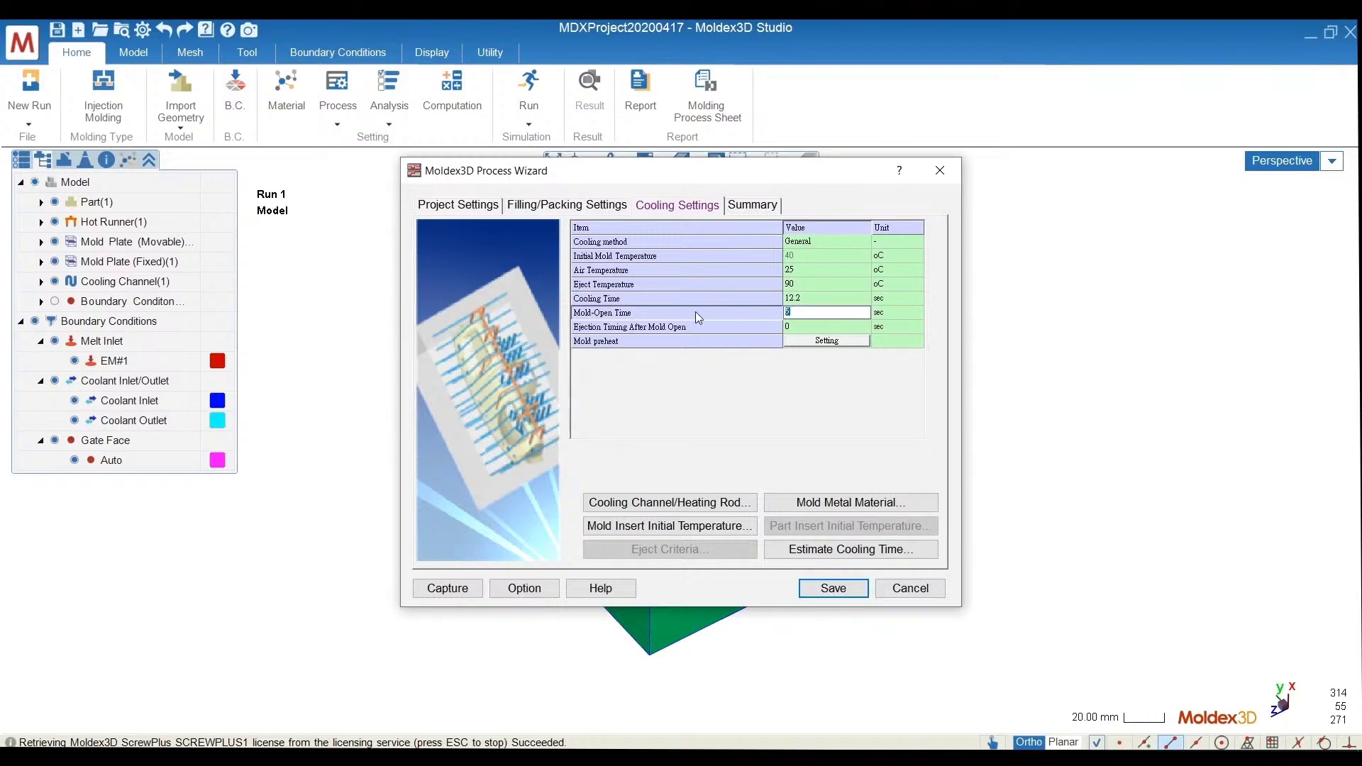
left_click(912, 316)
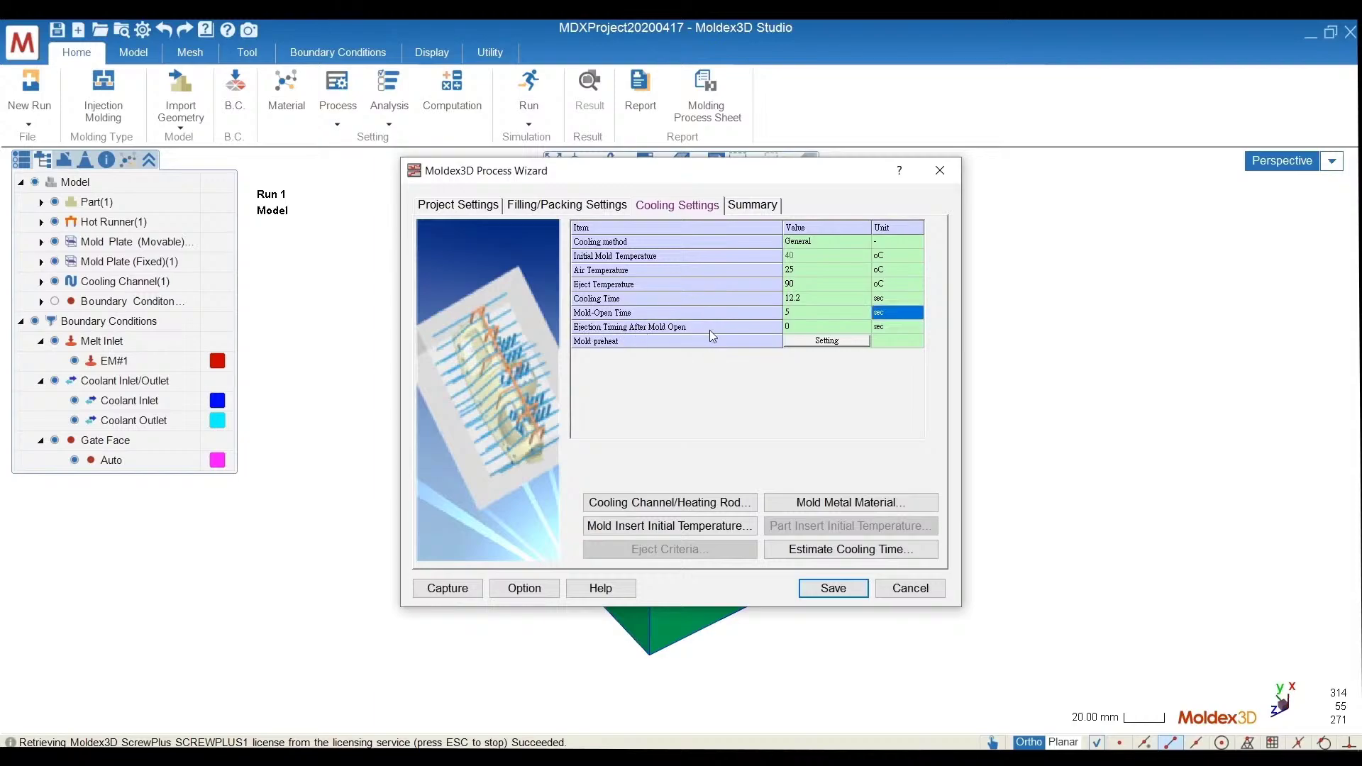
- Set Ejection Timing After Mold Open to 2 sec, check it against the Mold-Open Time and close the process wizard without saving
left_click(790, 327)
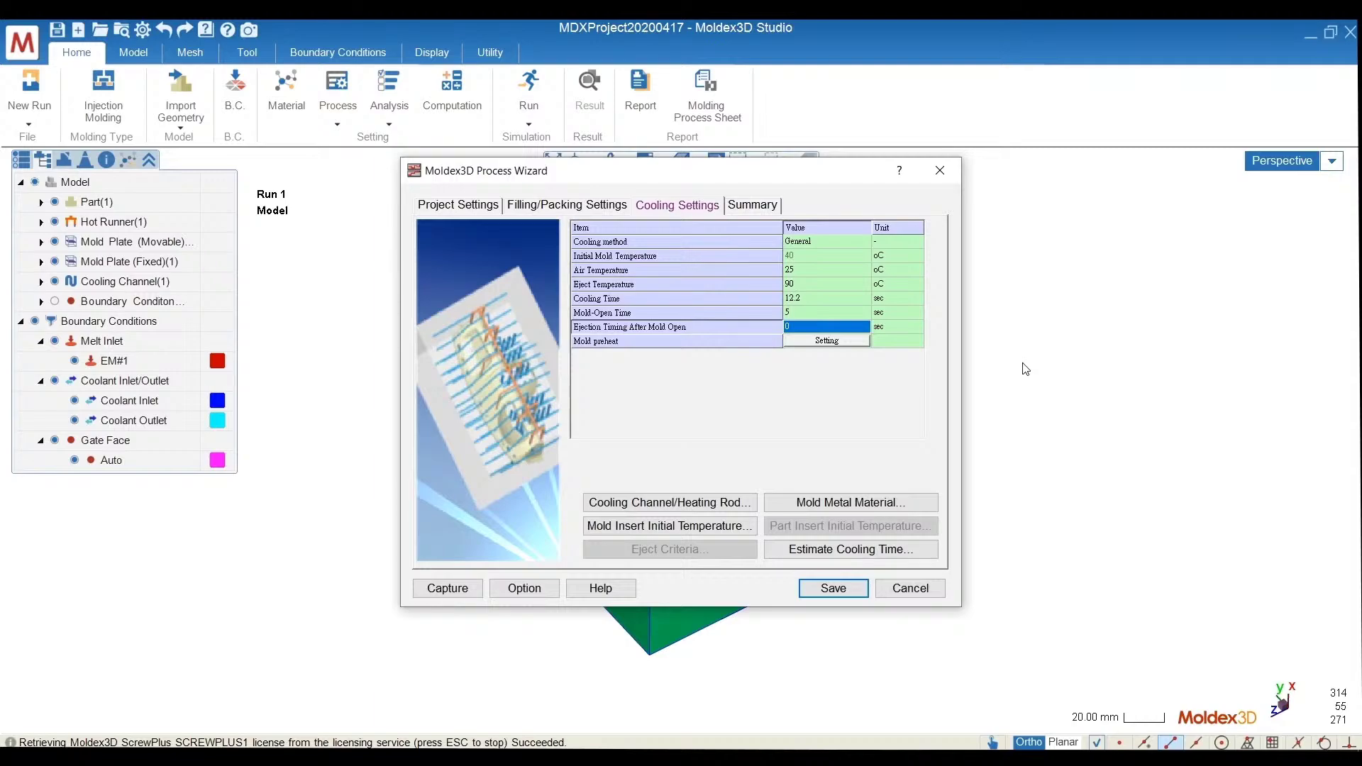
type("2")
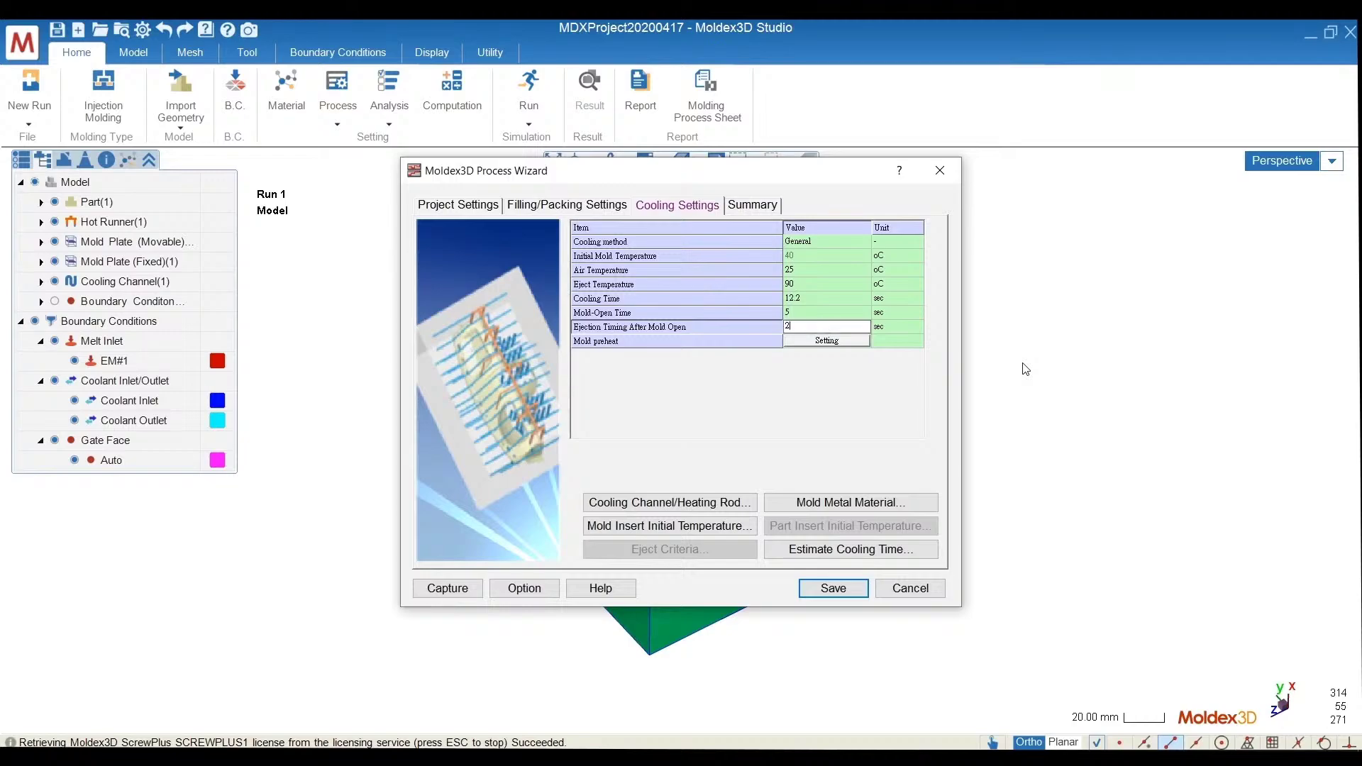
key("Return")
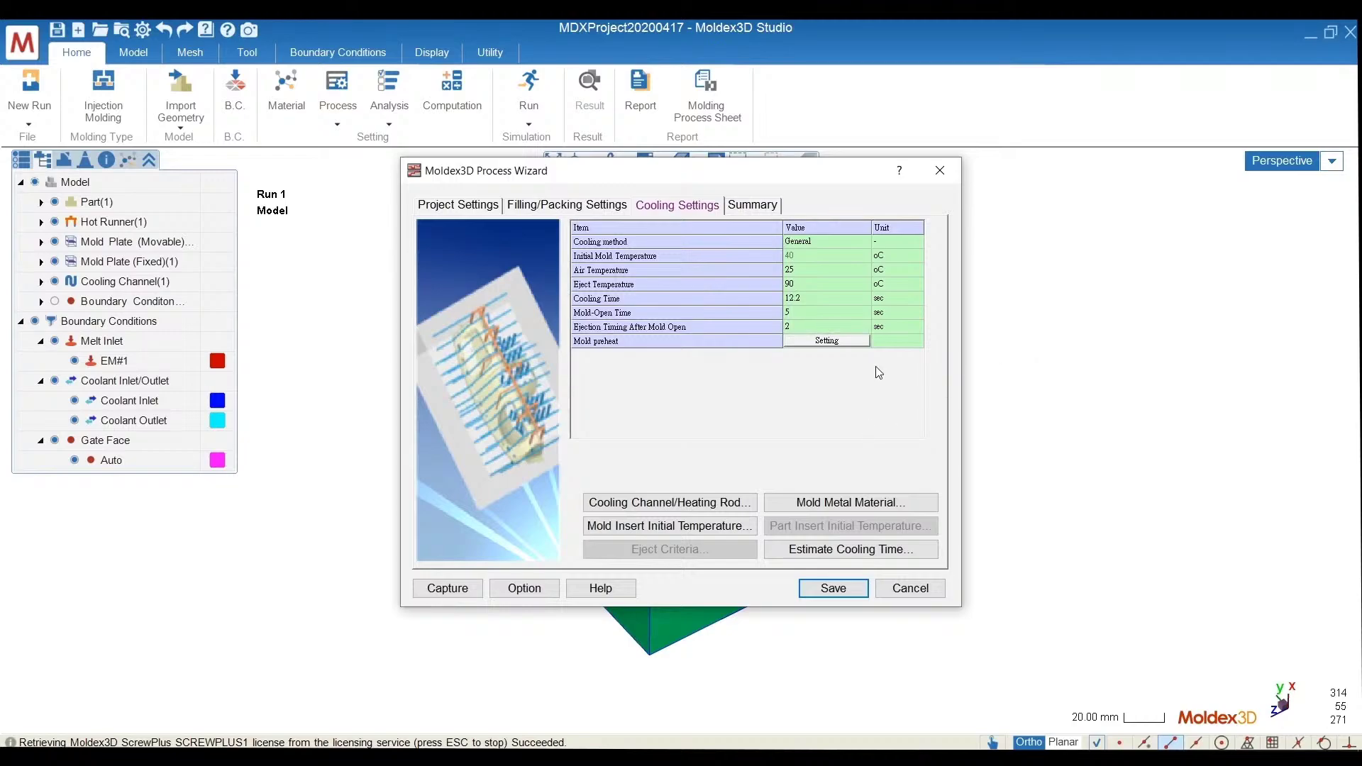
left_click(819, 330)
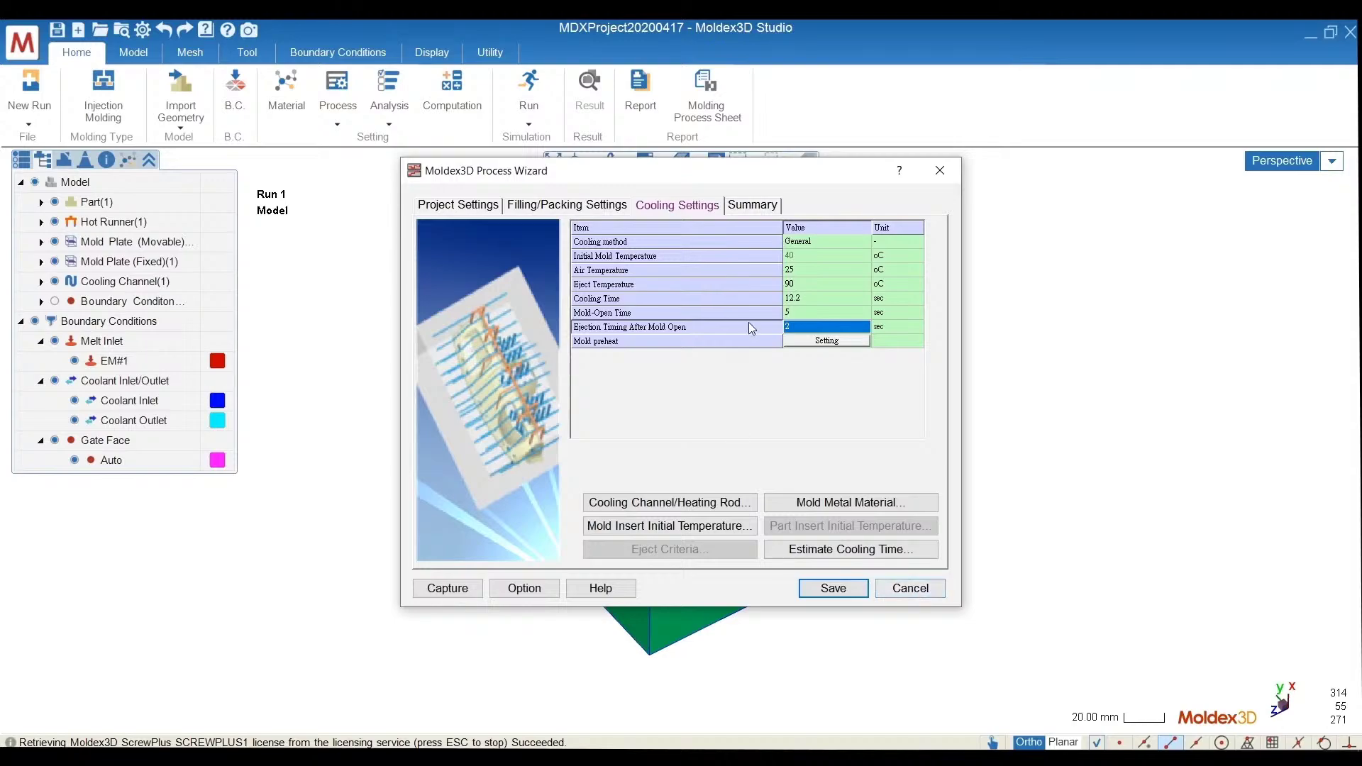
left_click(801, 318)
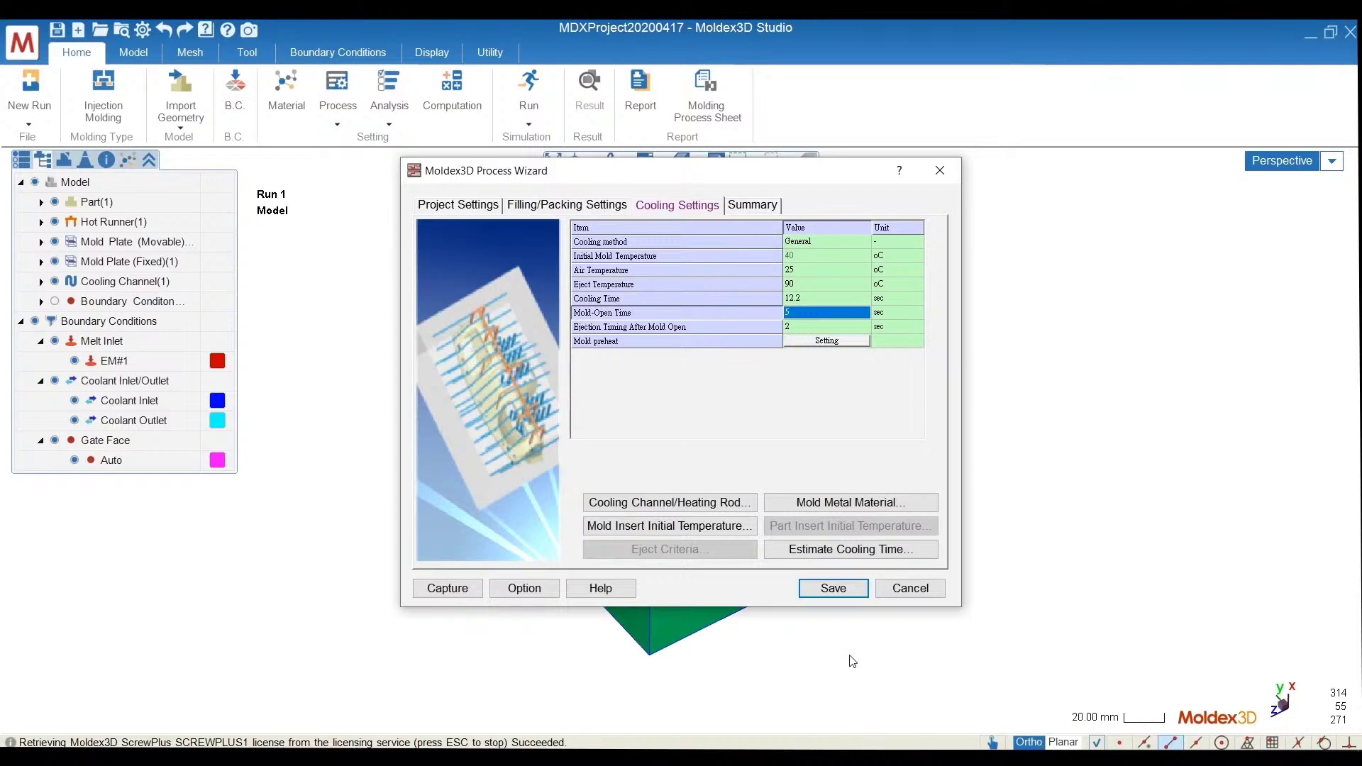
left_click(912, 590)
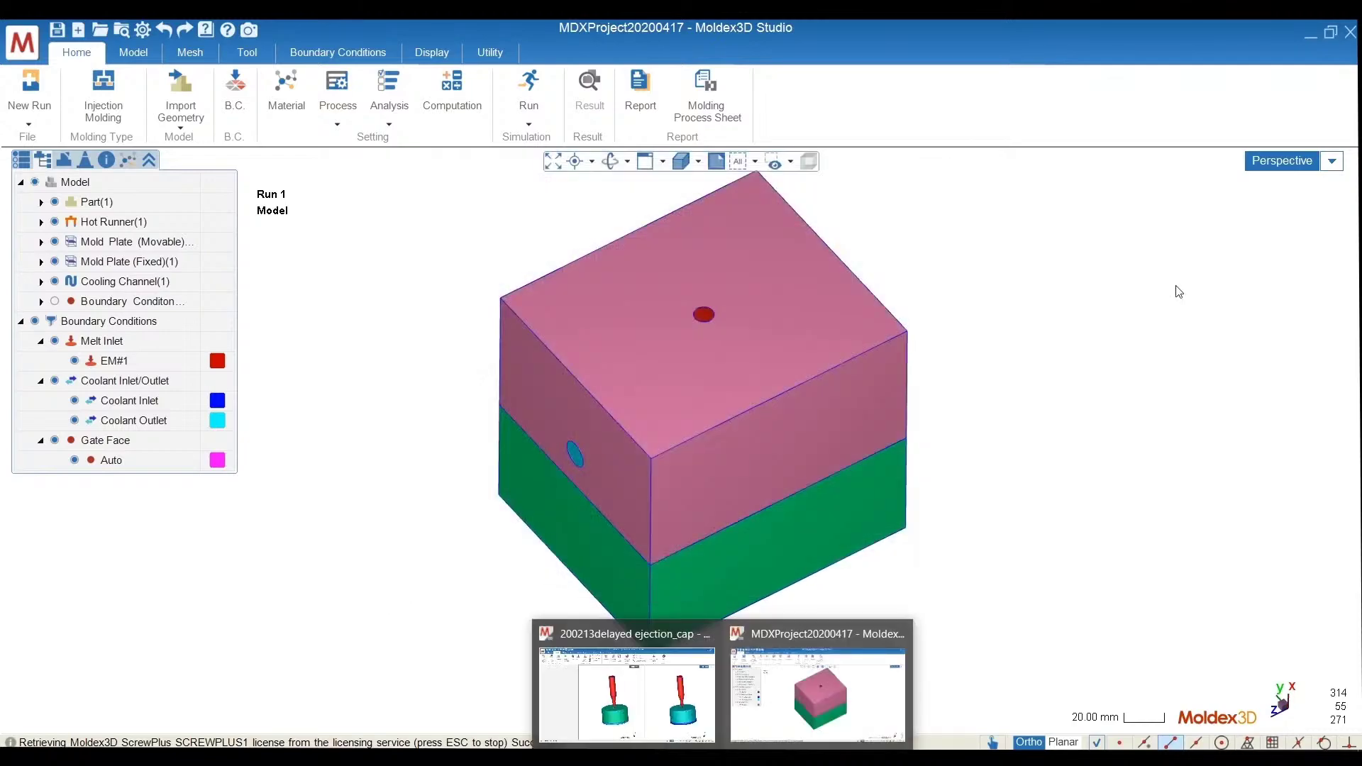
- Minimize the current project and switch to the 200213delayed ejection_cap project
left_click(1312, 38)
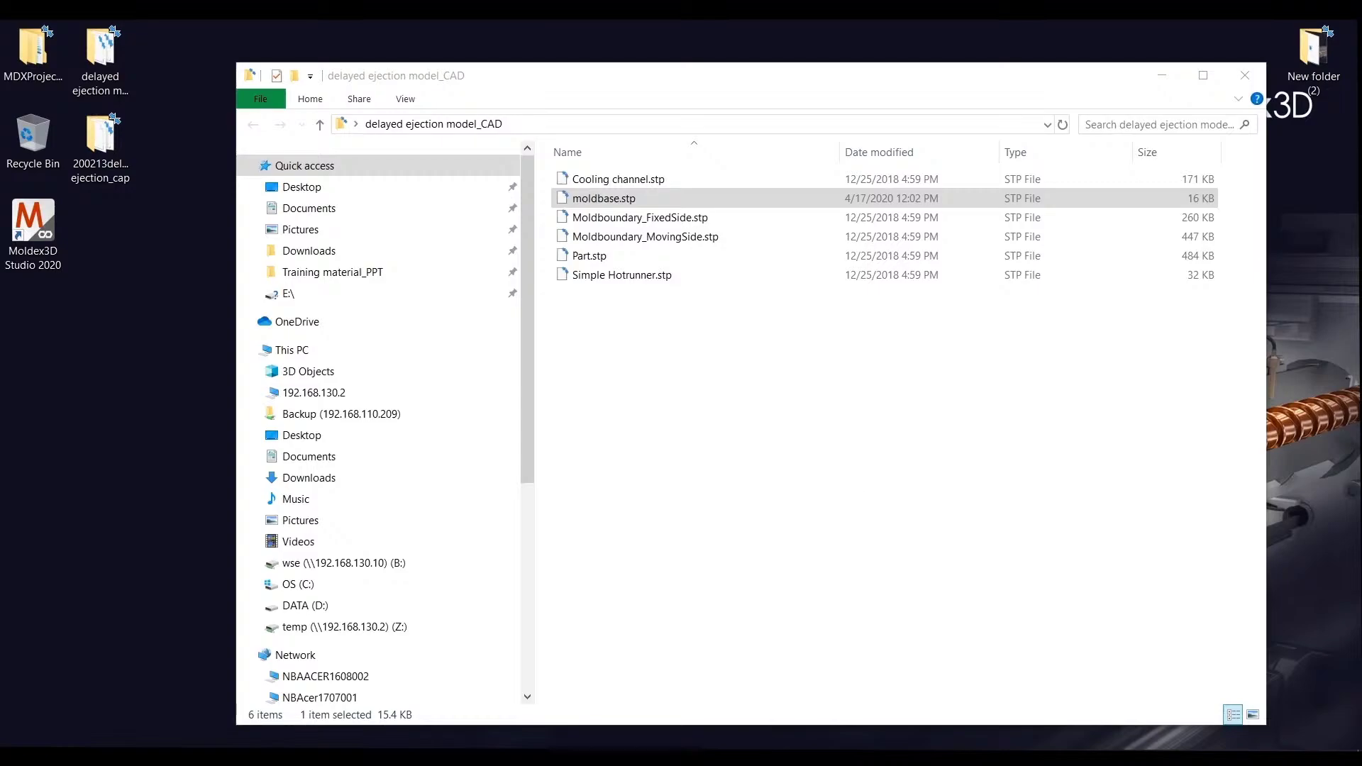
mouse_move(723, 759)
left_click(628, 681)
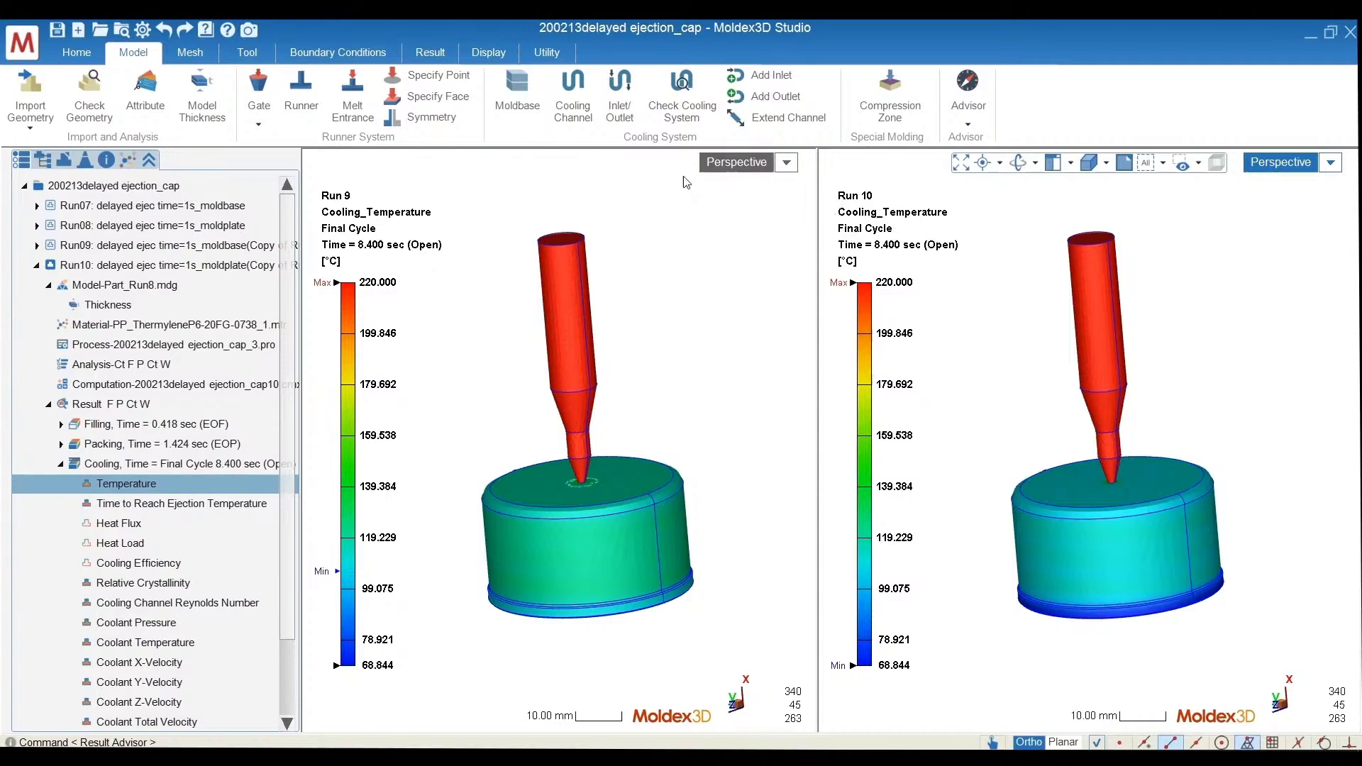
- Review Mold-Open Time and Ejection Timing After Mold Open in the run's cooling settings and close the process wizard without saving
left_click(77, 54)
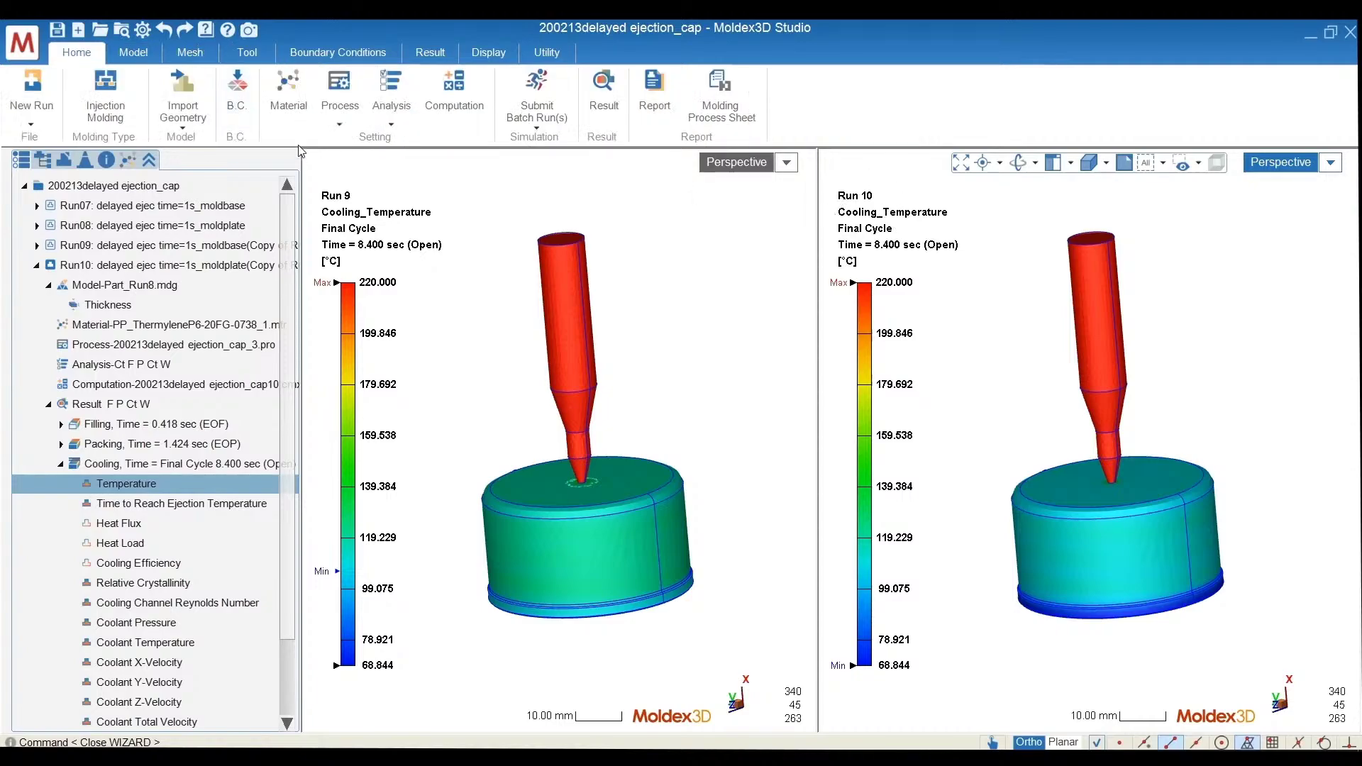
left_click(346, 121)
left_click(384, 274)
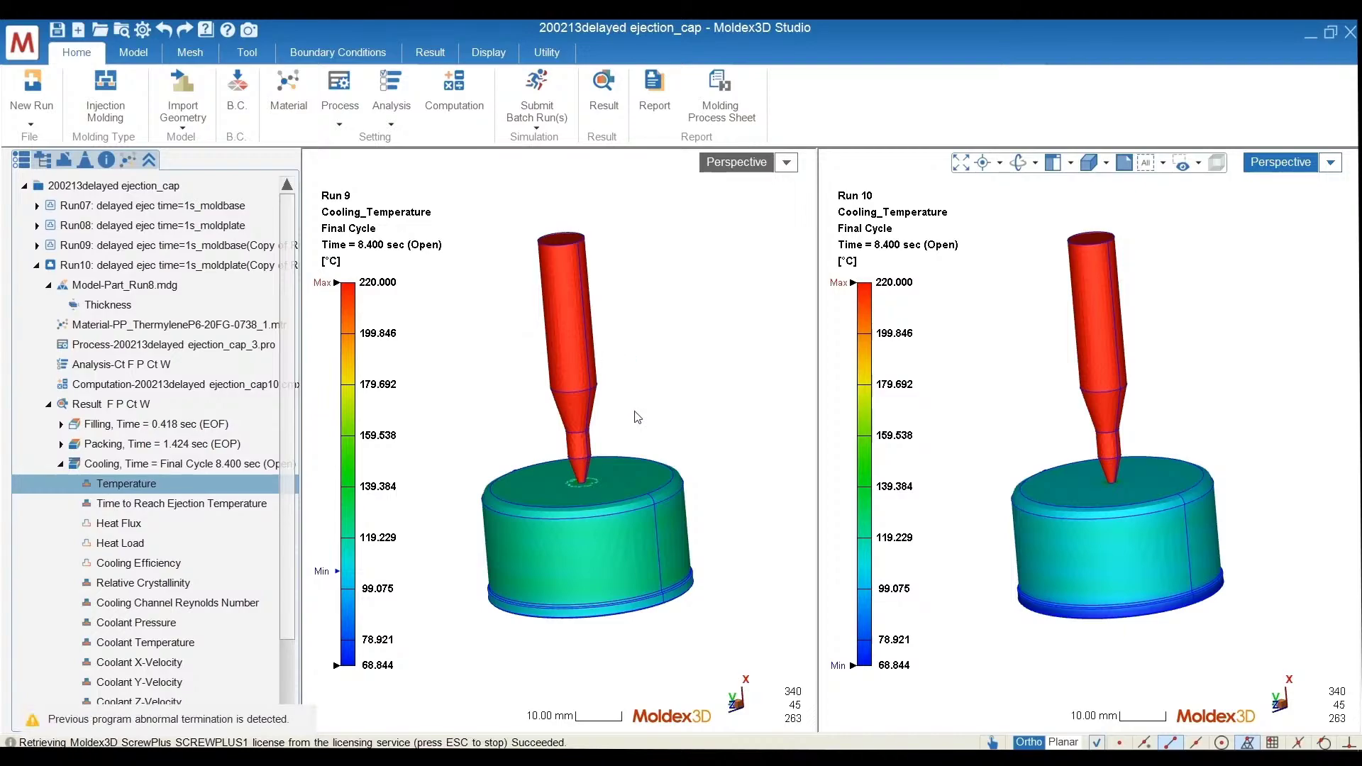
left_click(674, 205)
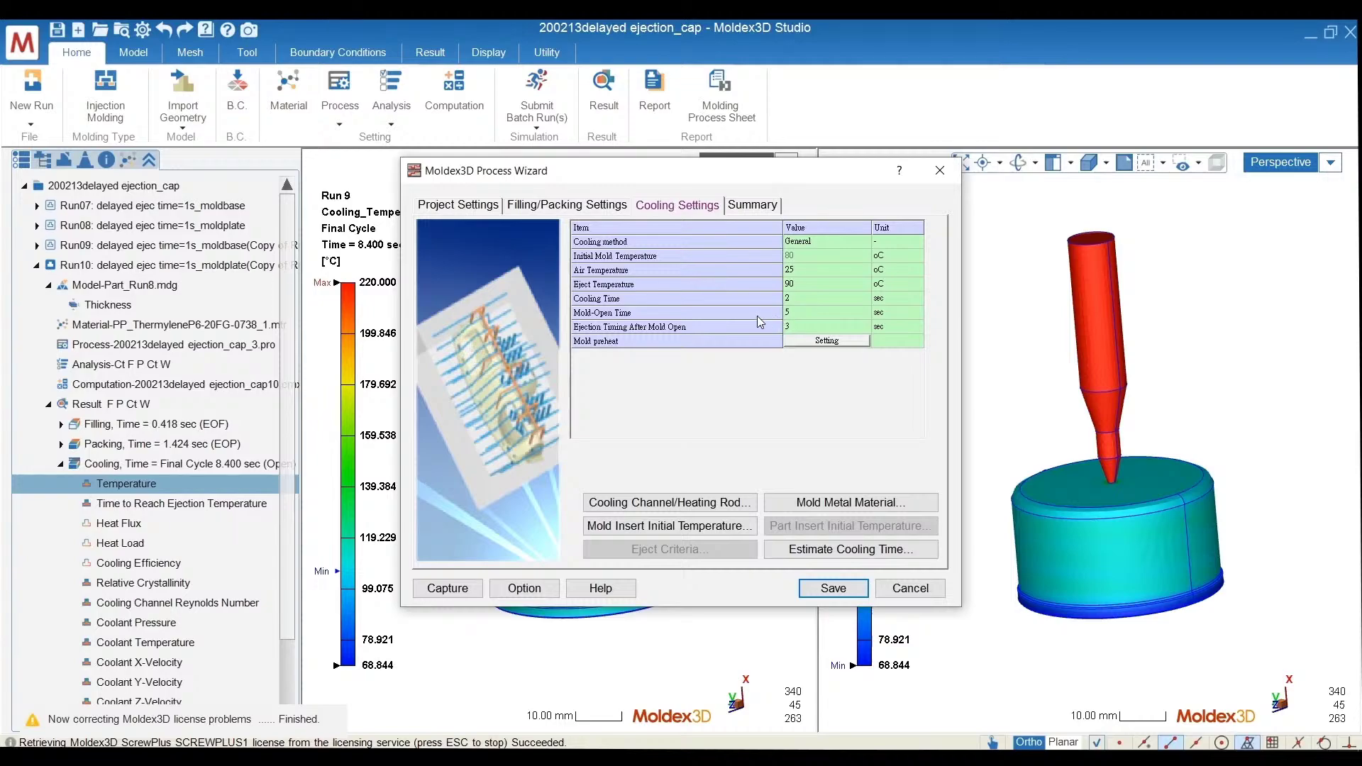
left_click(811, 314)
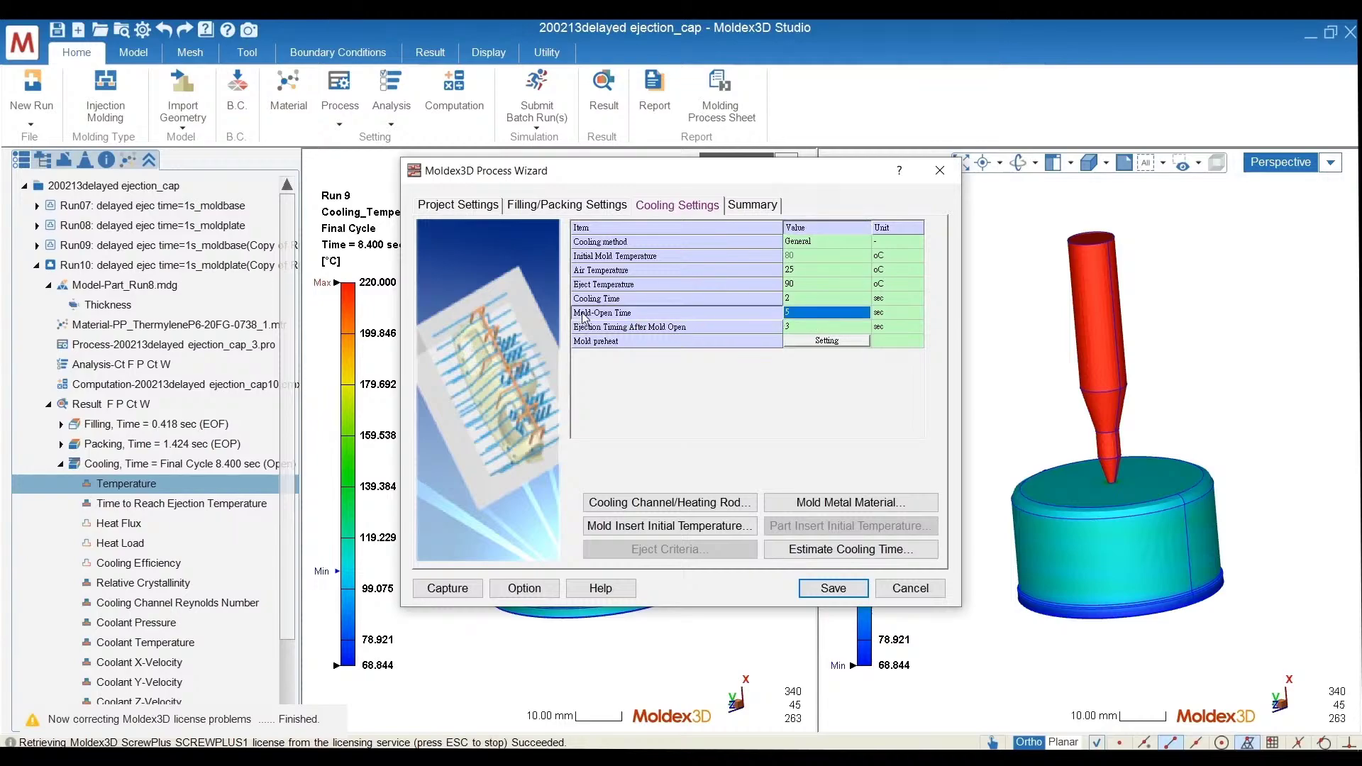
left_click(816, 328)
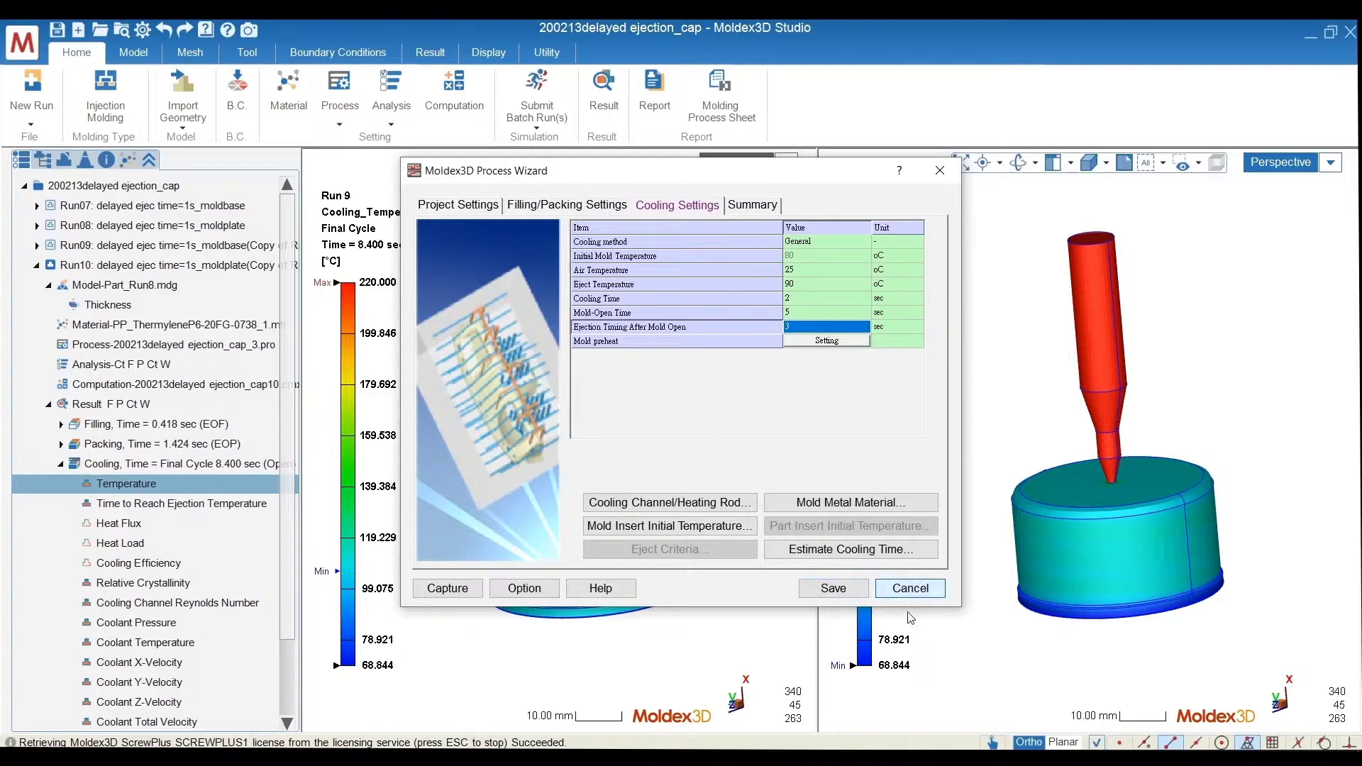
left_click(911, 588)
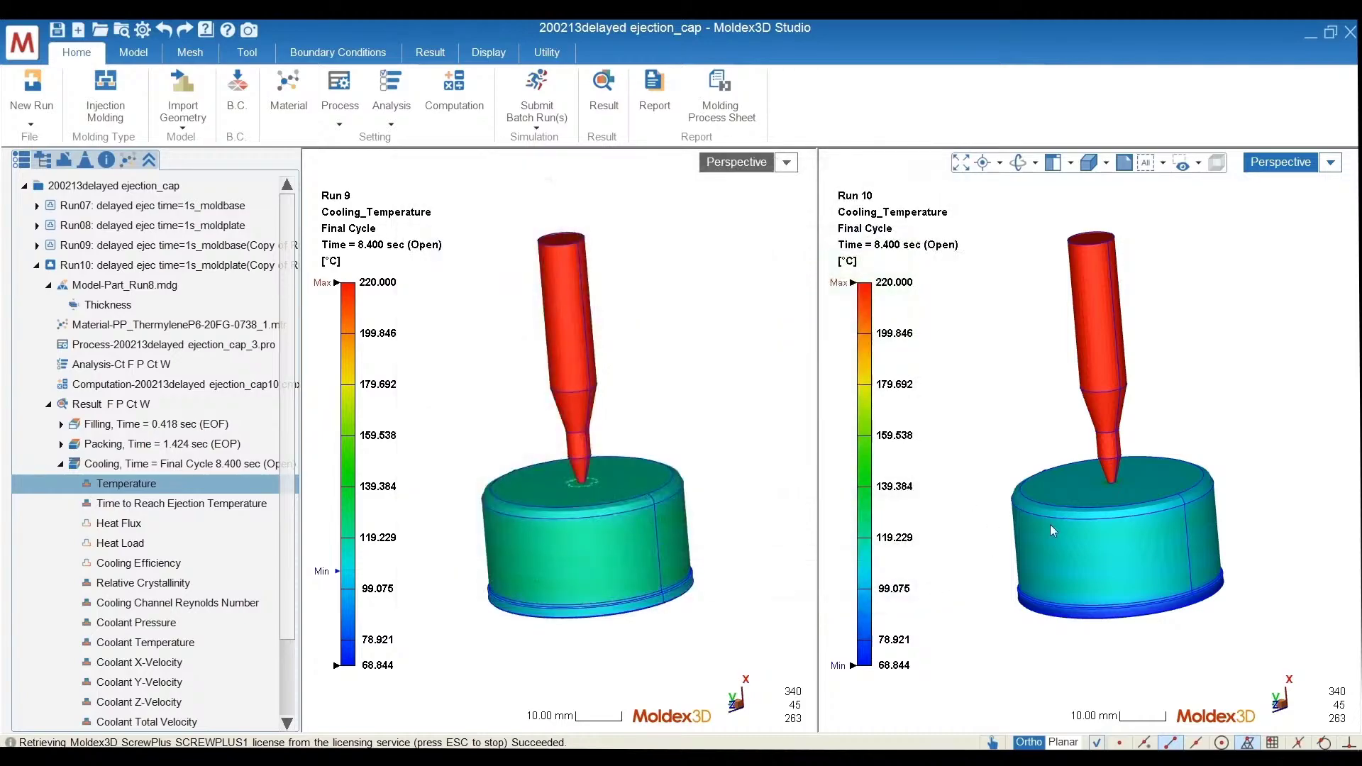
- Compare the cooling temperature on the cap and hot runner between Run 9 and Run 10 from several angles
middle_click_drag(1050, 525, 1027, 608)
middle_click_drag(978, 522, 1131, 592)
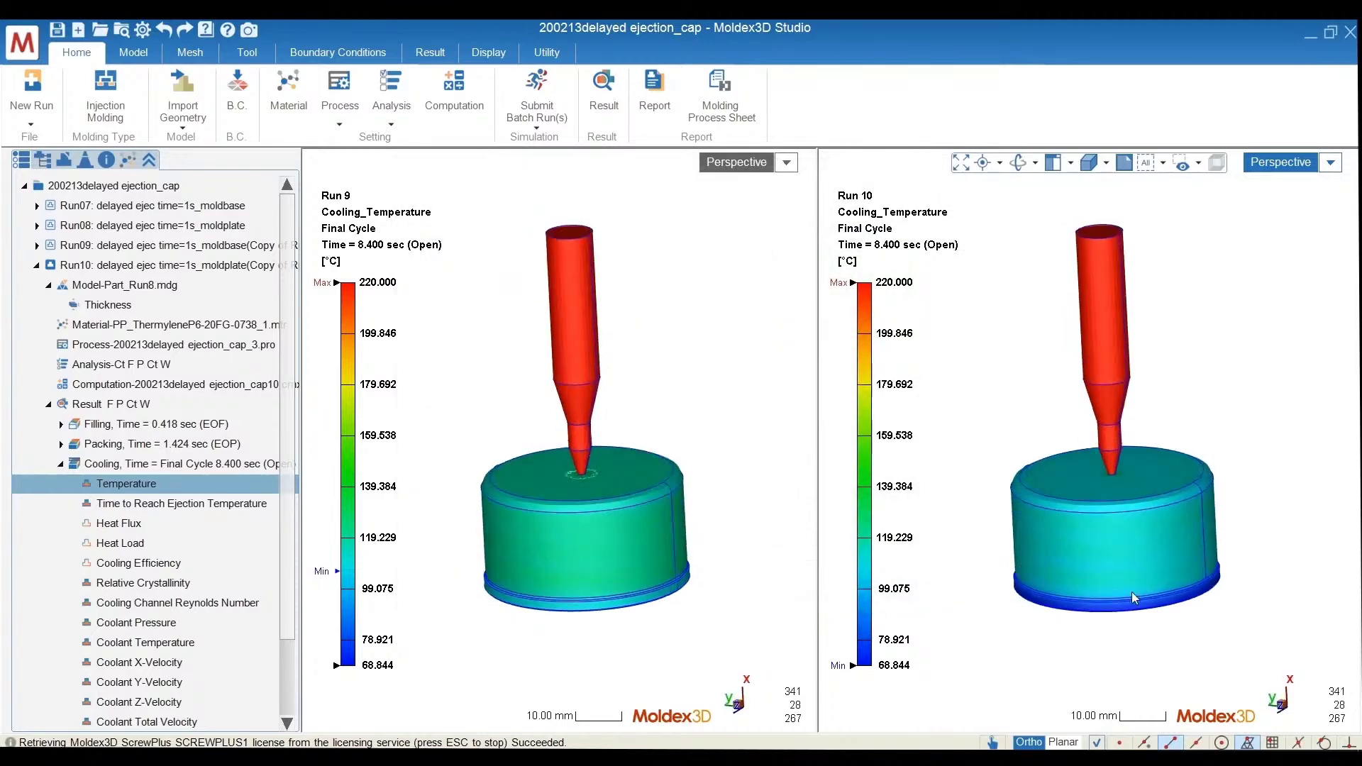
middle_click_drag(484, 314, 566, 333)
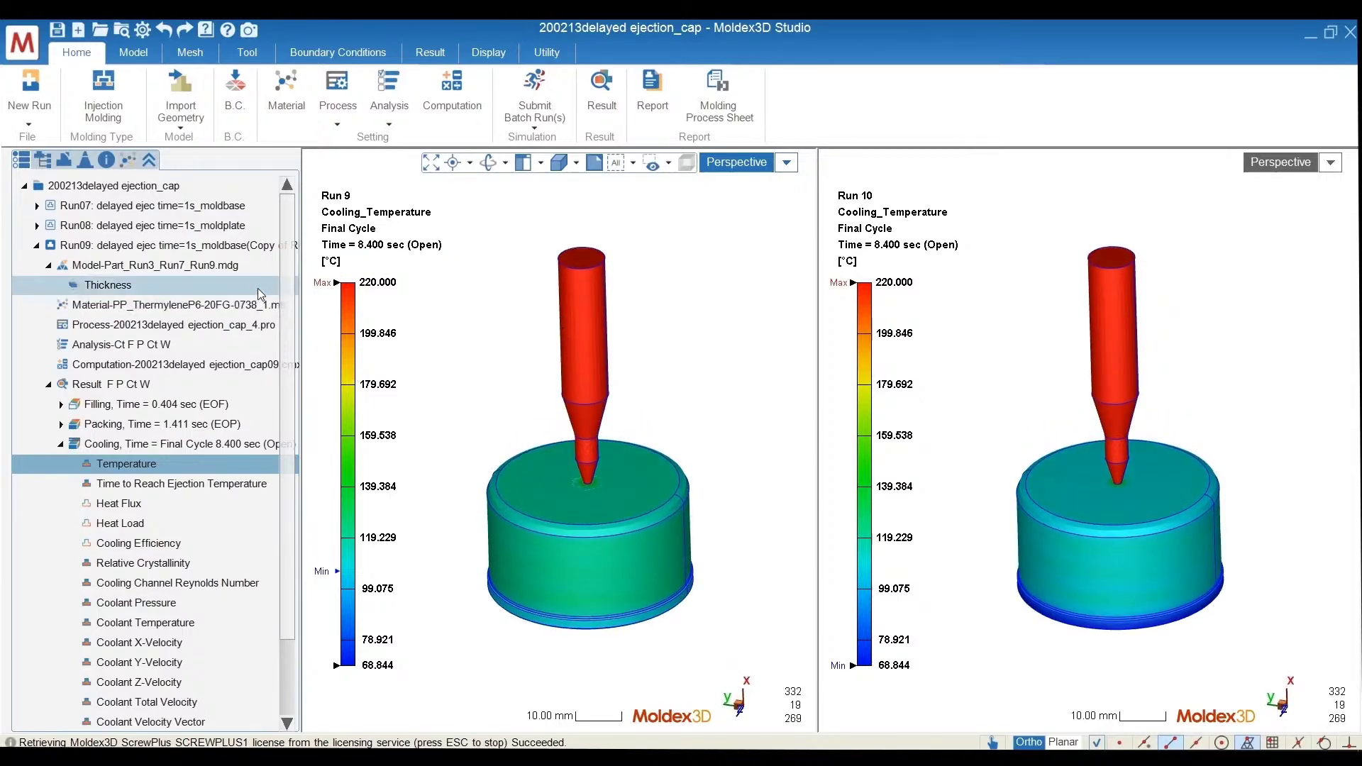
- Display the movable mold plate together with the part and hot runner in the Run 10 temperature result
left_click(43, 159)
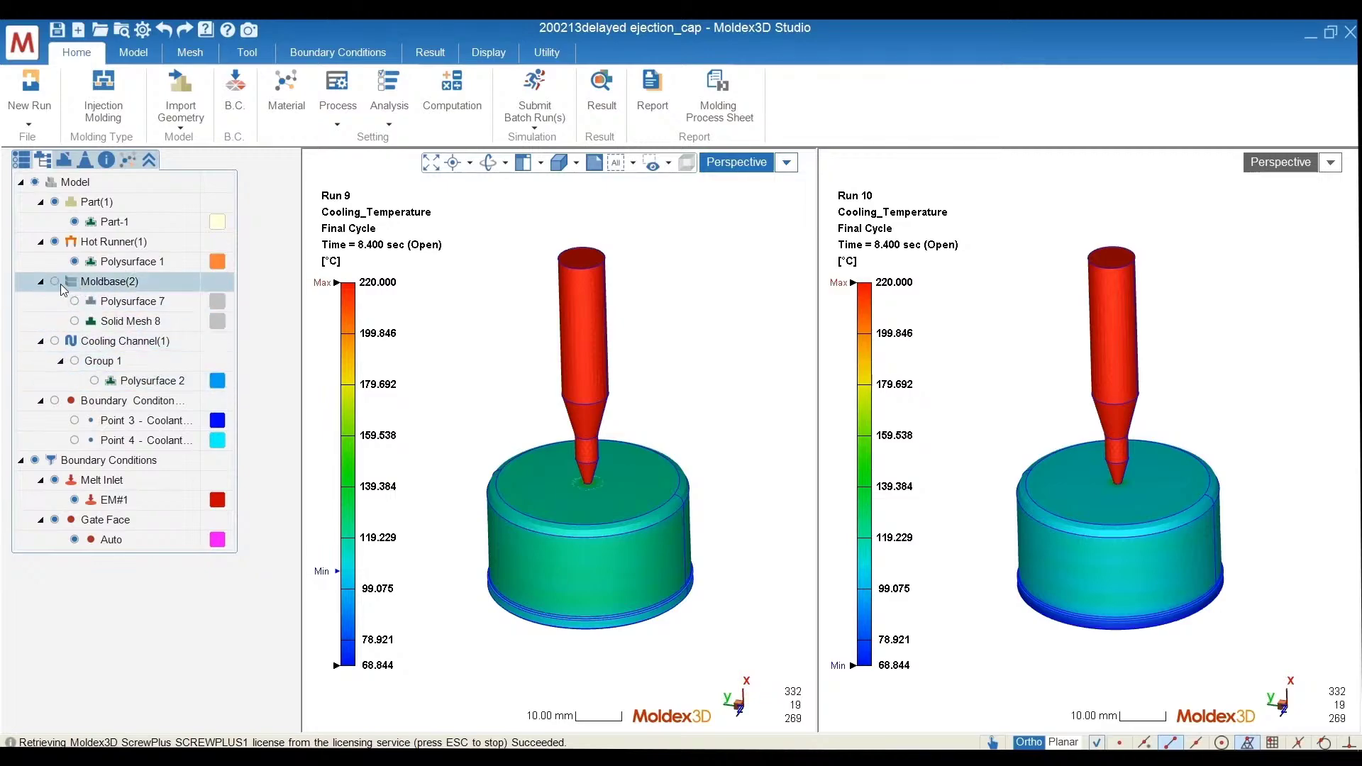
left_click(915, 249)
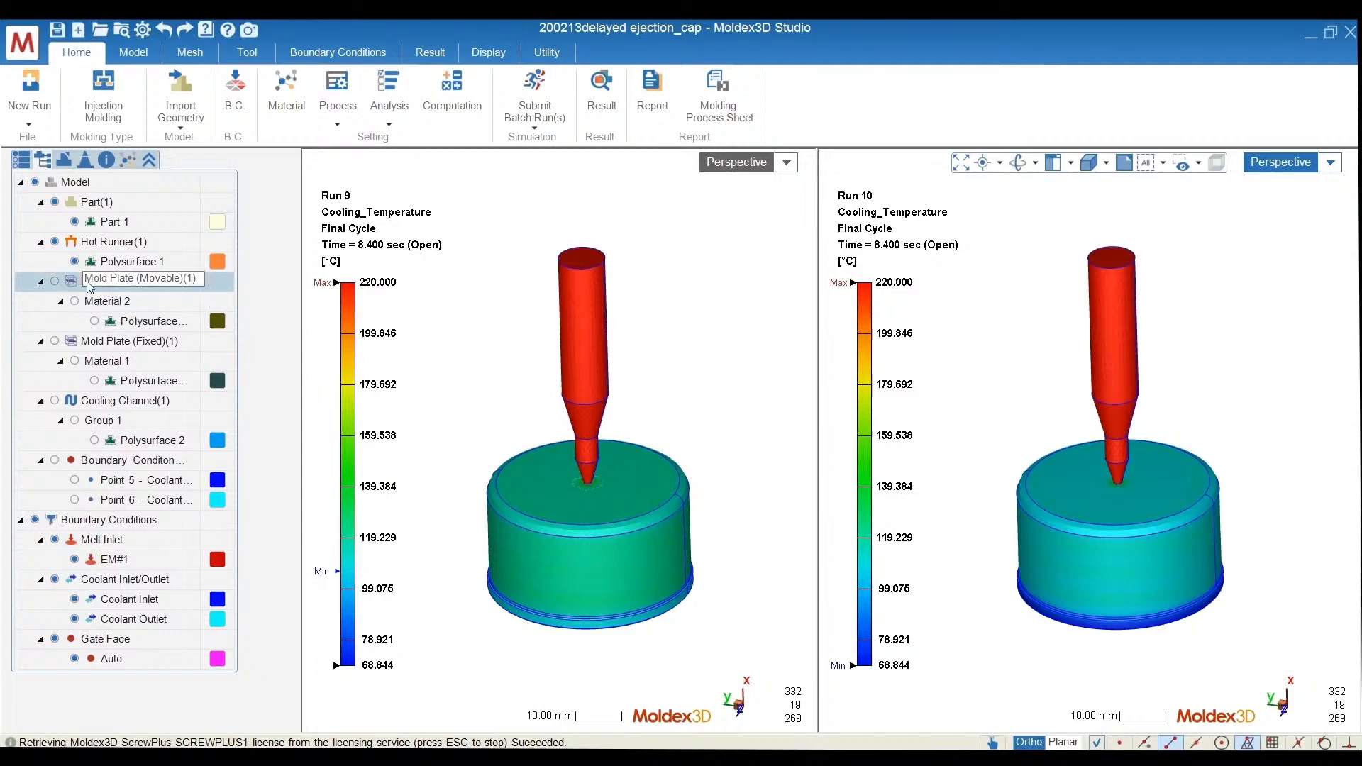
left_click(55, 282)
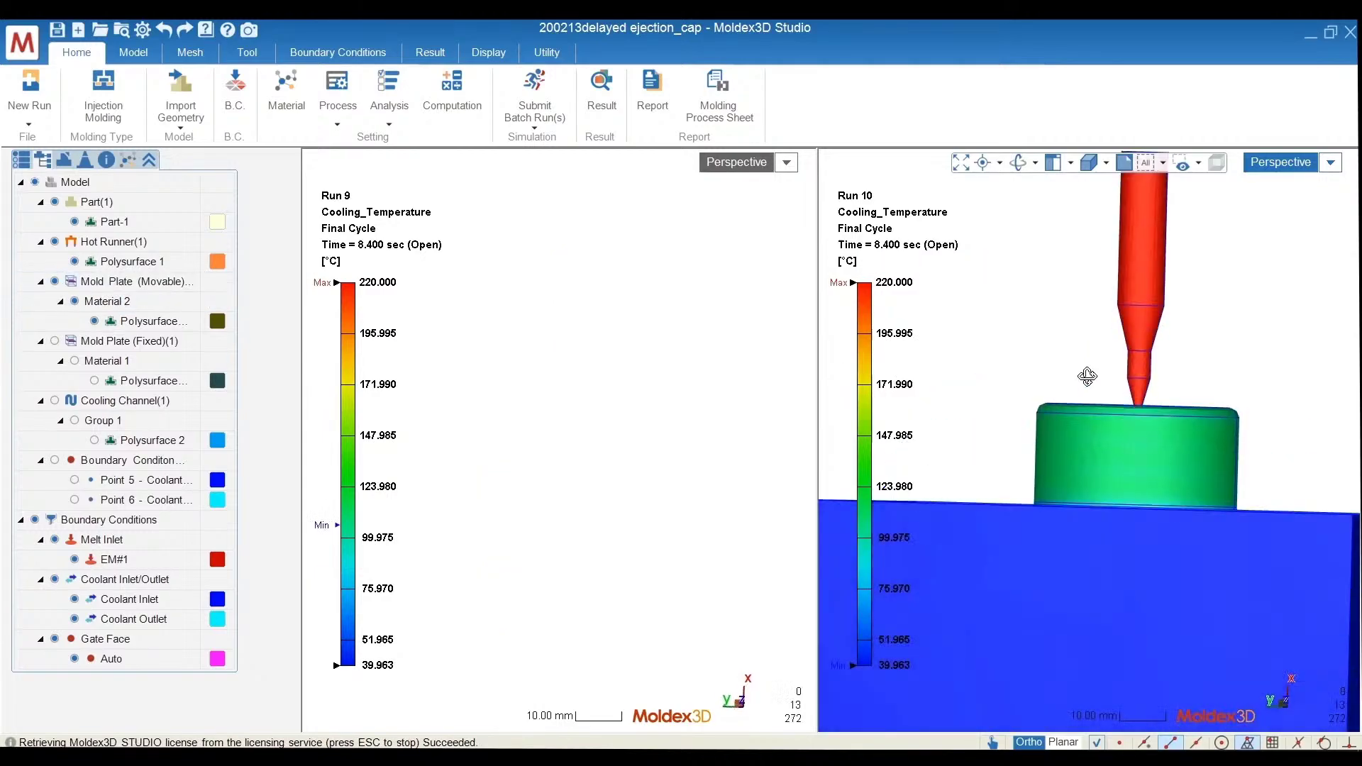
- Enlarge the Run 10 result to a single view and examine the temperature around the cap on the movable mold plate
double_click(1272, 159)
scroll(999, 301, "down", 2)
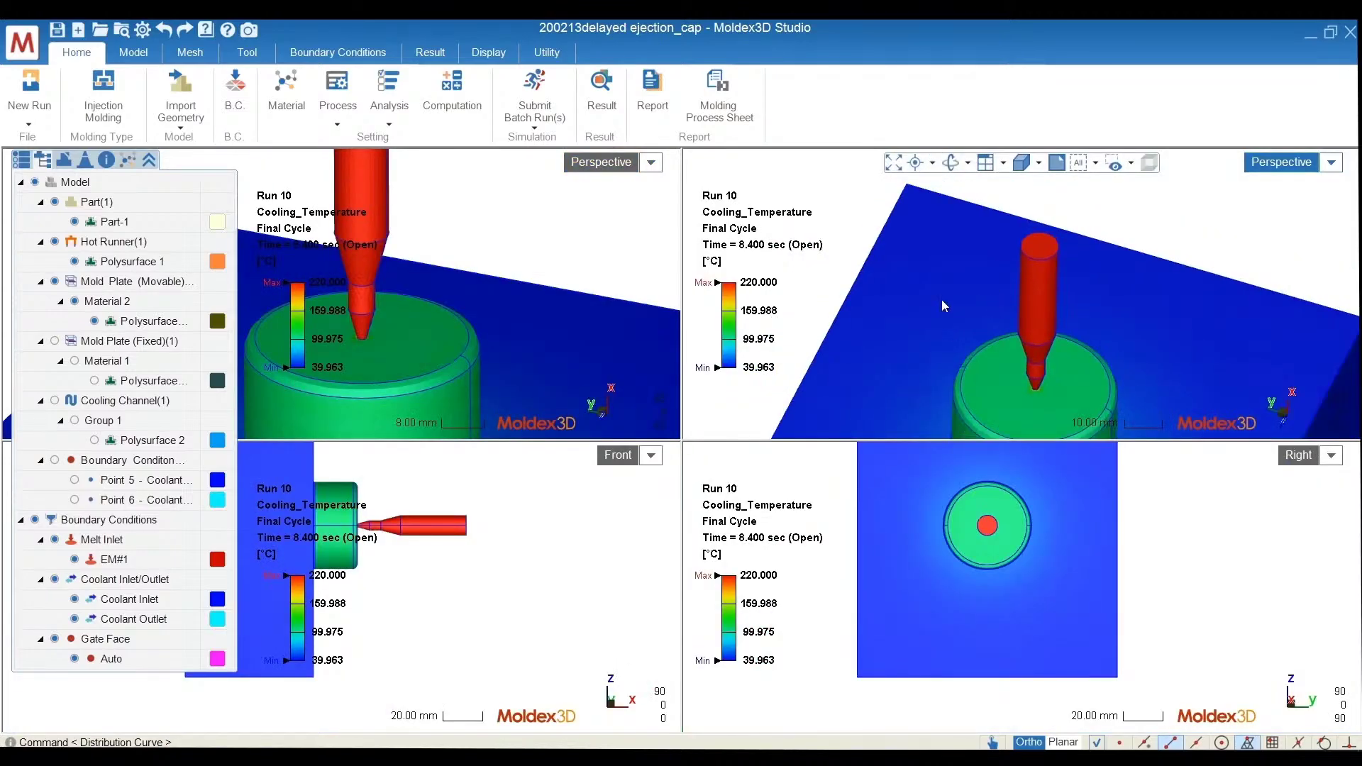
double_click(1285, 167)
middle_click_drag(1005, 443, 1034, 386)
scroll(1034, 386, "down", 4)
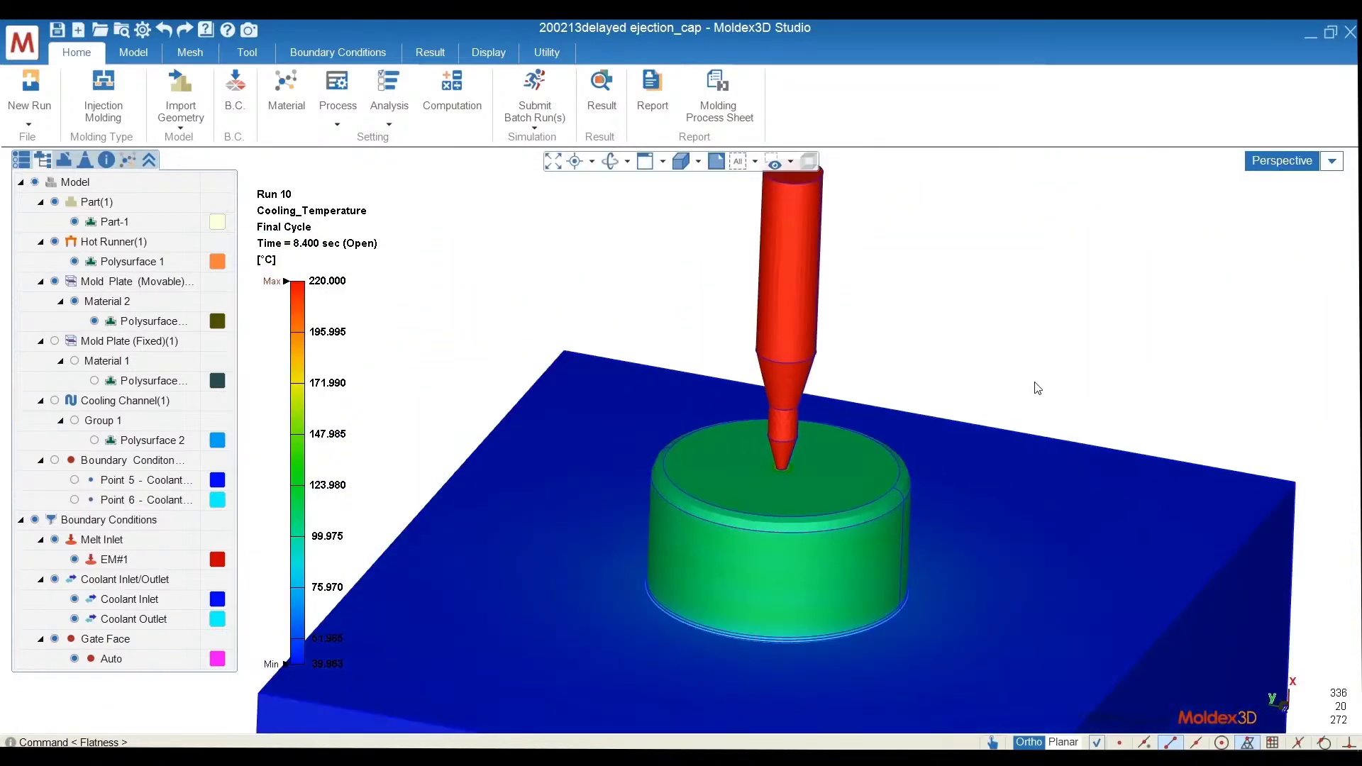
left_click(1073, 571)
scroll(990, 302, "down", 4)
left_click(1085, 279)
middle_click_drag(1080, 446, 1016, 454)
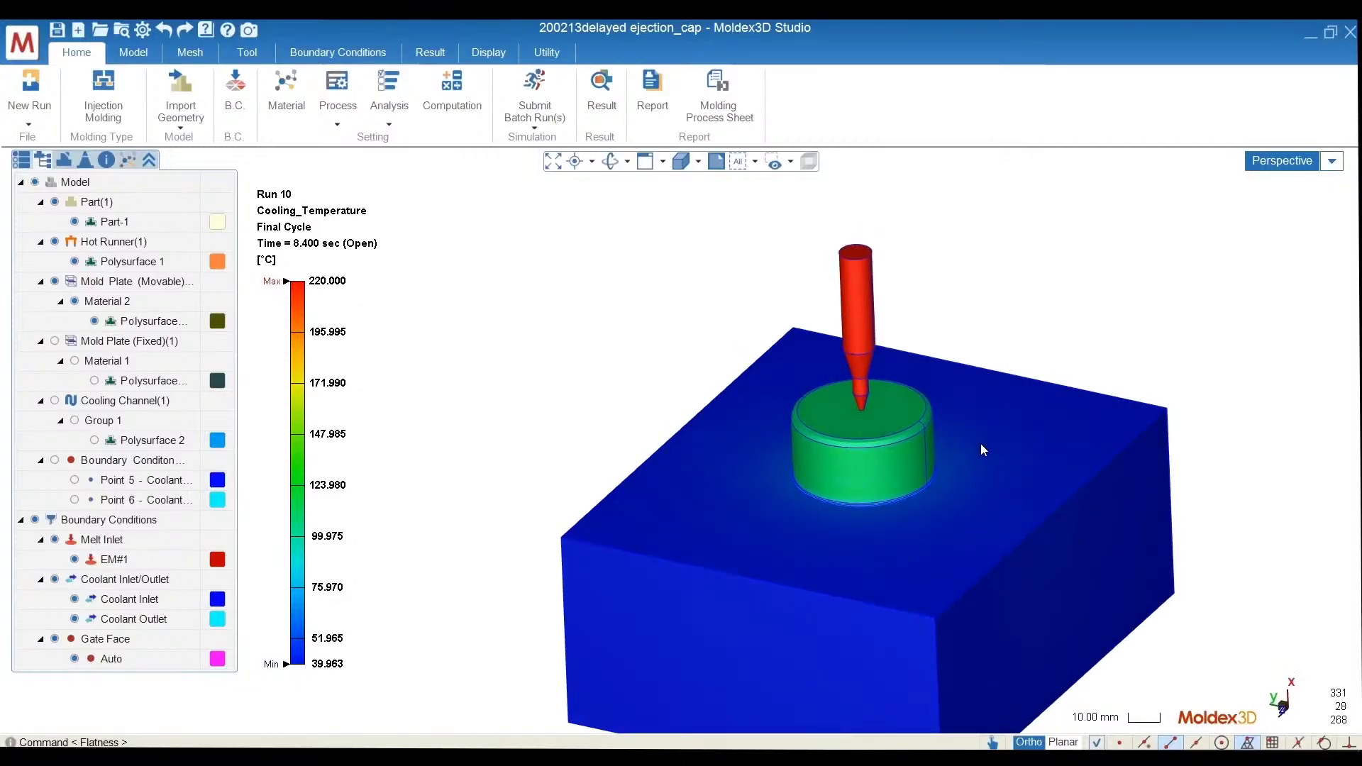
middle_click_drag(981, 444, 984, 403)
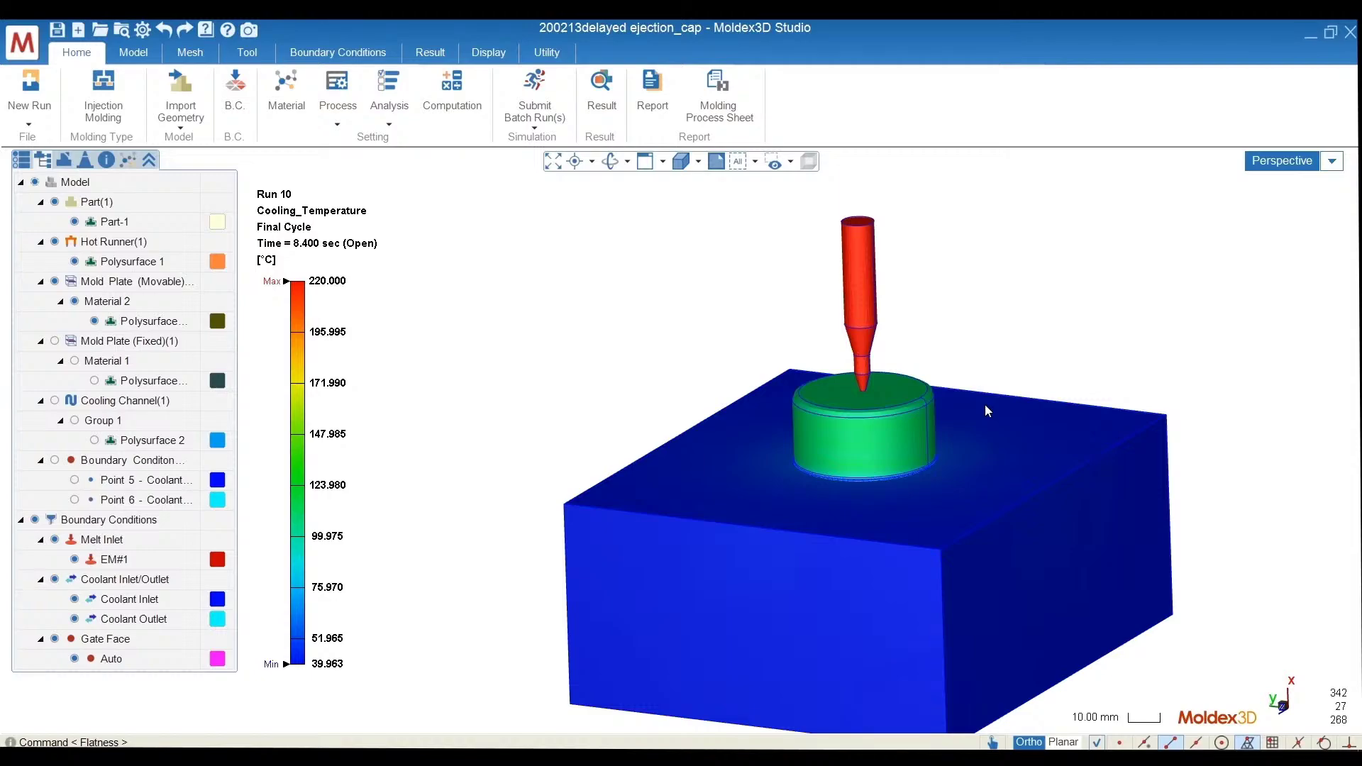
middle_click_drag(988, 410, 724, 405)
- Show the Run 10 temperature result in two side-by-side comparison windows with the run list open
left_click(21, 160)
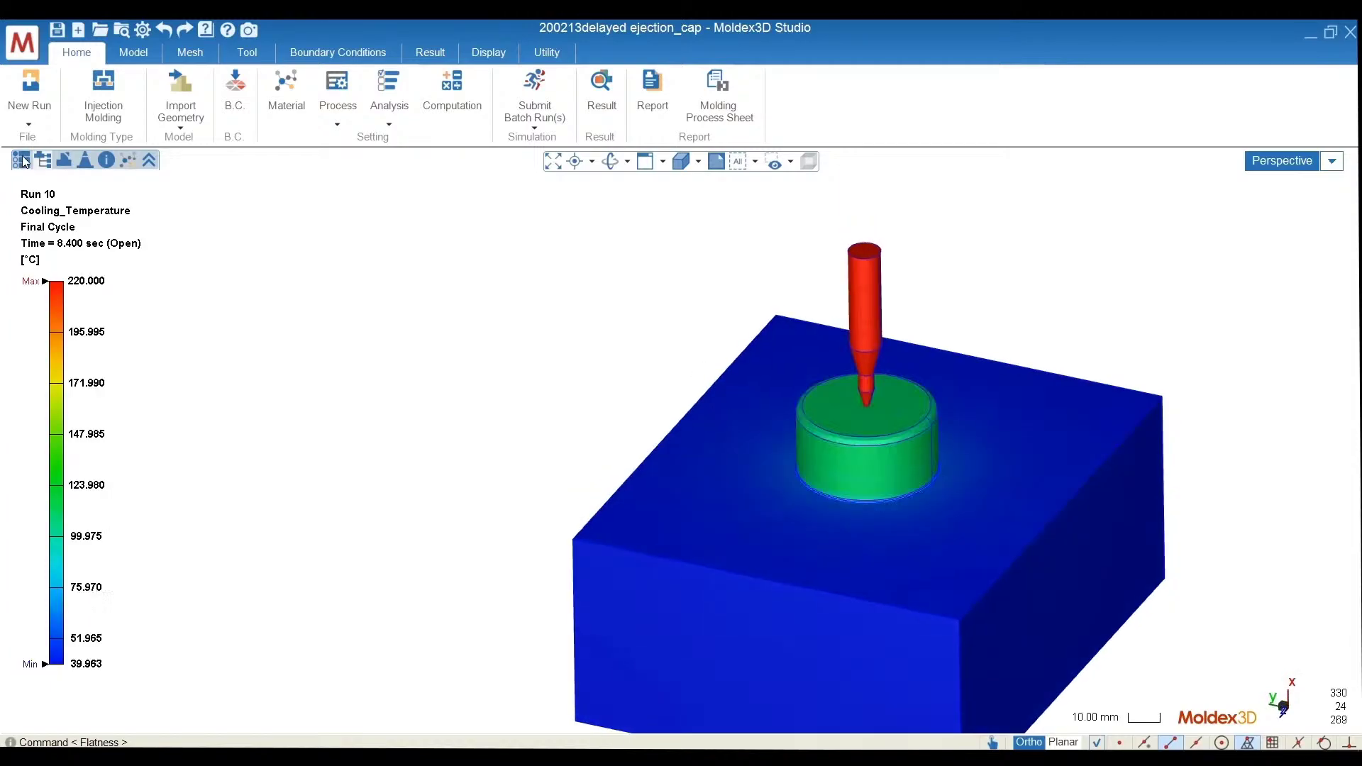
left_click(21, 160)
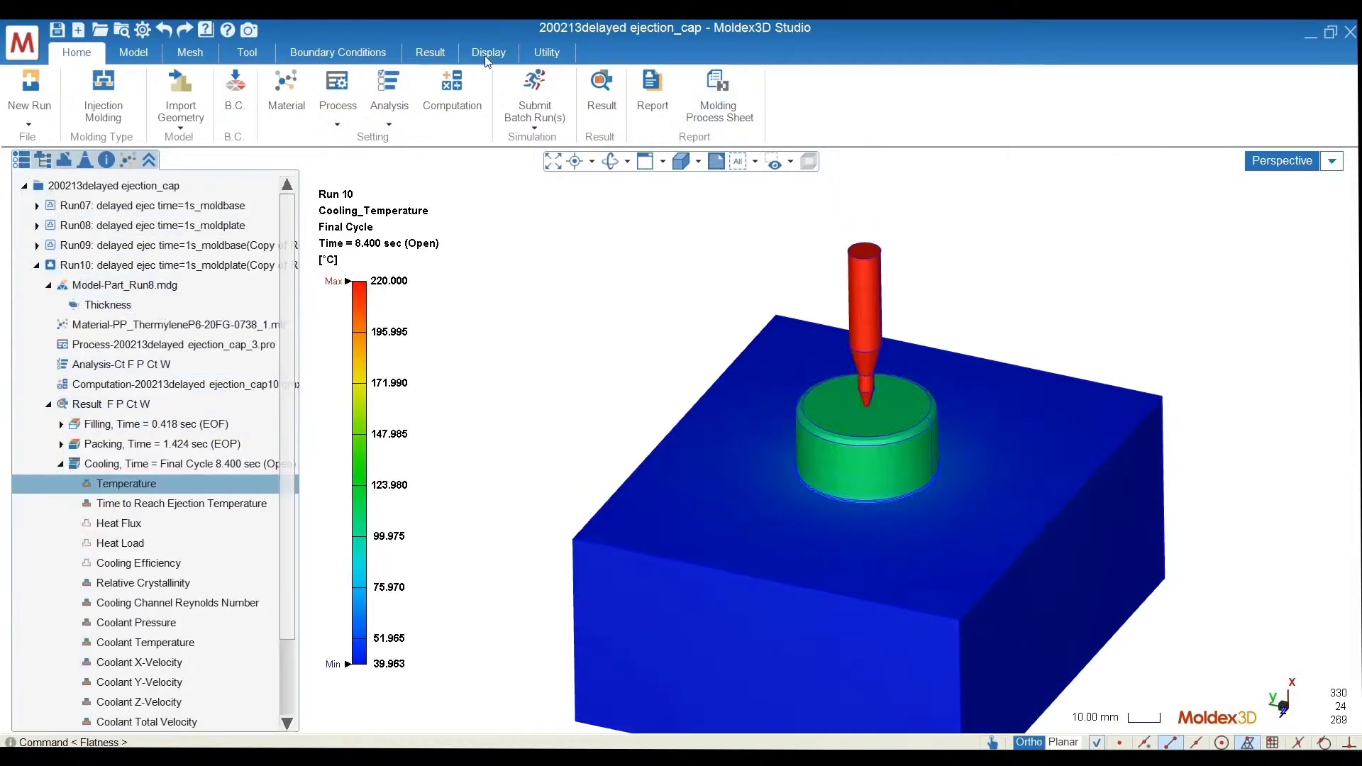
left_click(450, 61)
left_click(1116, 125)
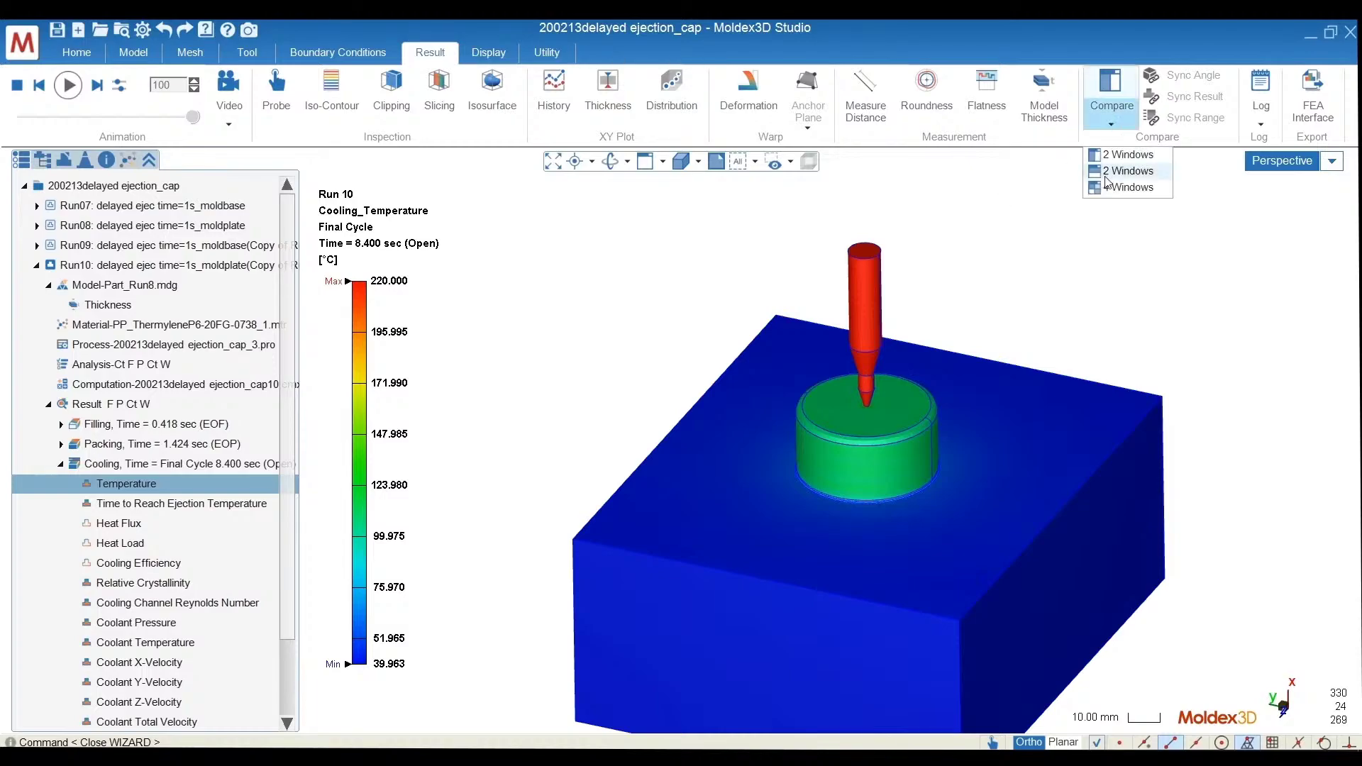
left_click(1107, 174)
mouse_move(1103, 440)
middle_mouse_down()
mouse_move(1109, 508)
mouse_move(1106, 419)
middle_mouse_up()
left_click(806, 386)
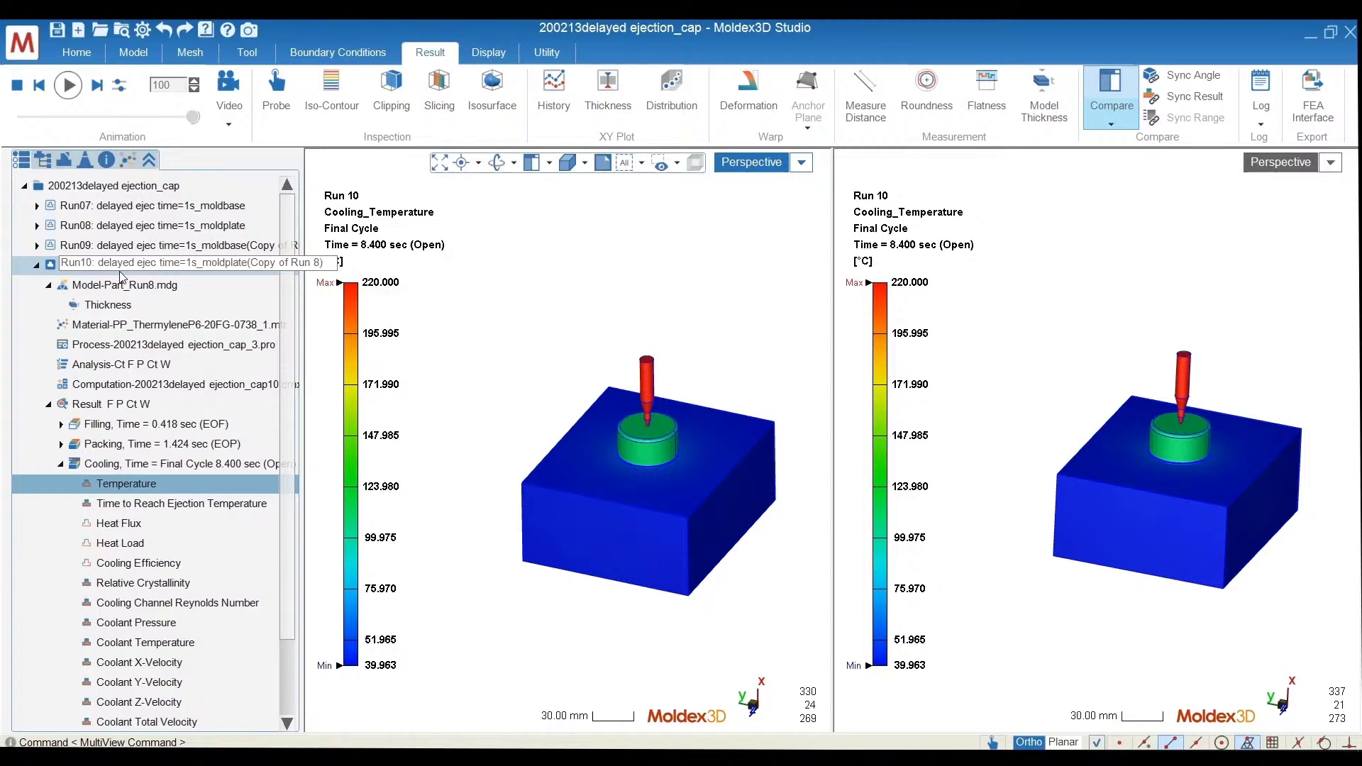
- Load the Run 9 cooling temperature result into one comparison window, keeping Run 10 in the other
left_click(36, 245)
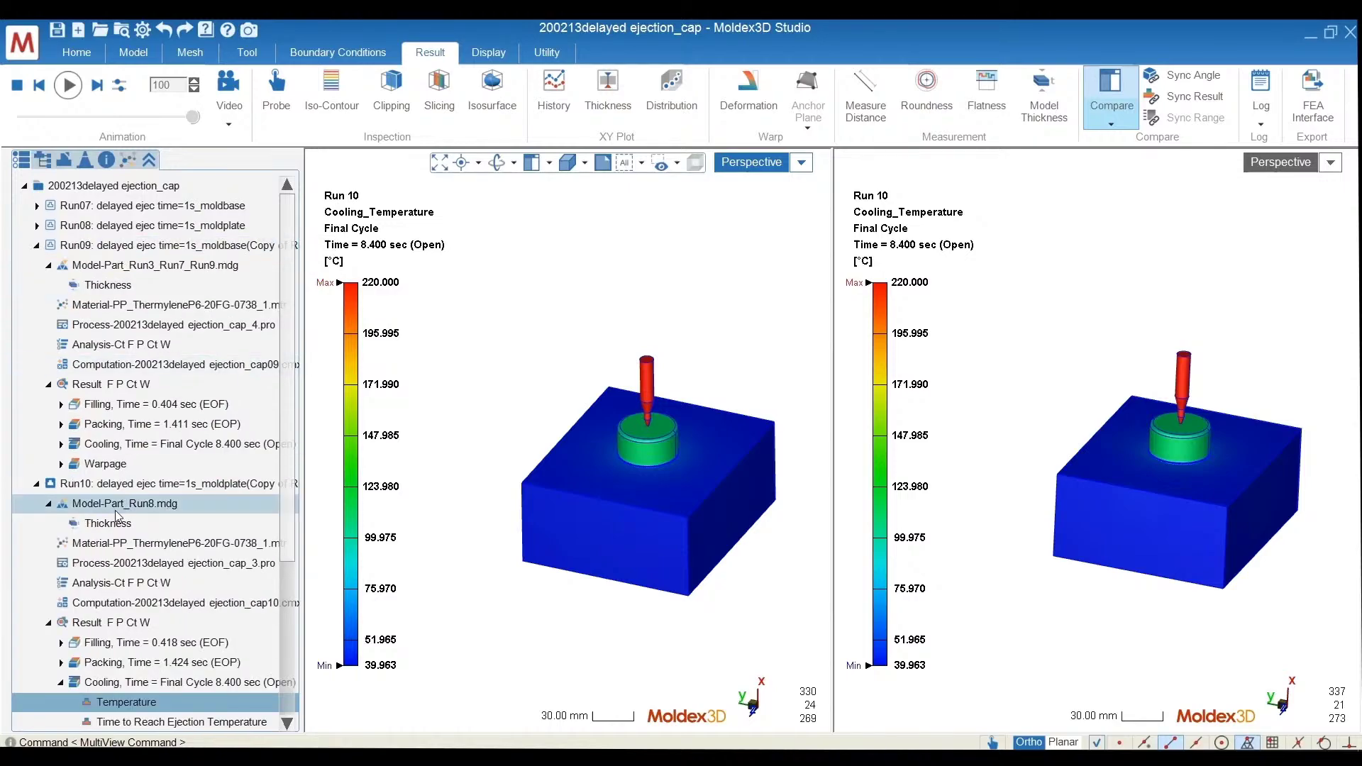
left_click(62, 445)
left_click(164, 463)
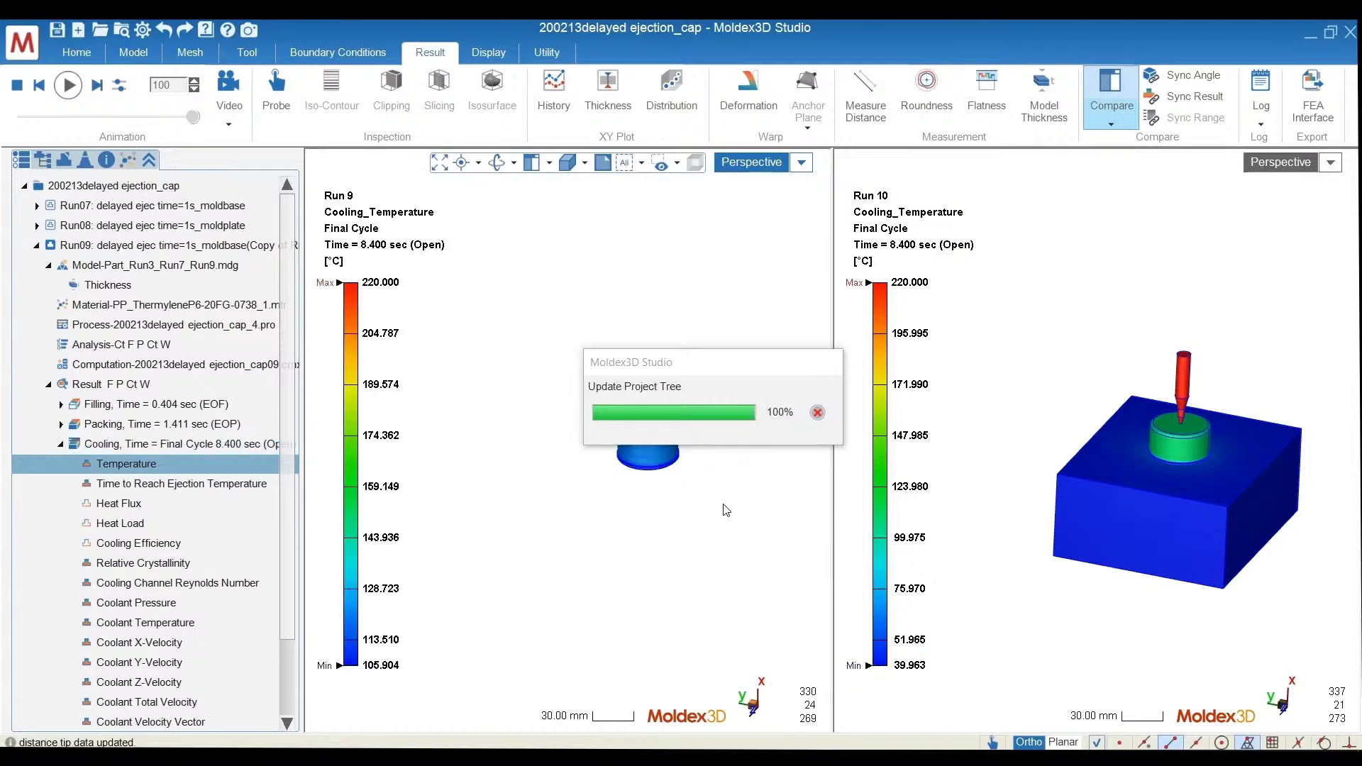
scroll(695, 481, "up", 4)
scroll(466, 222, "up", 2)
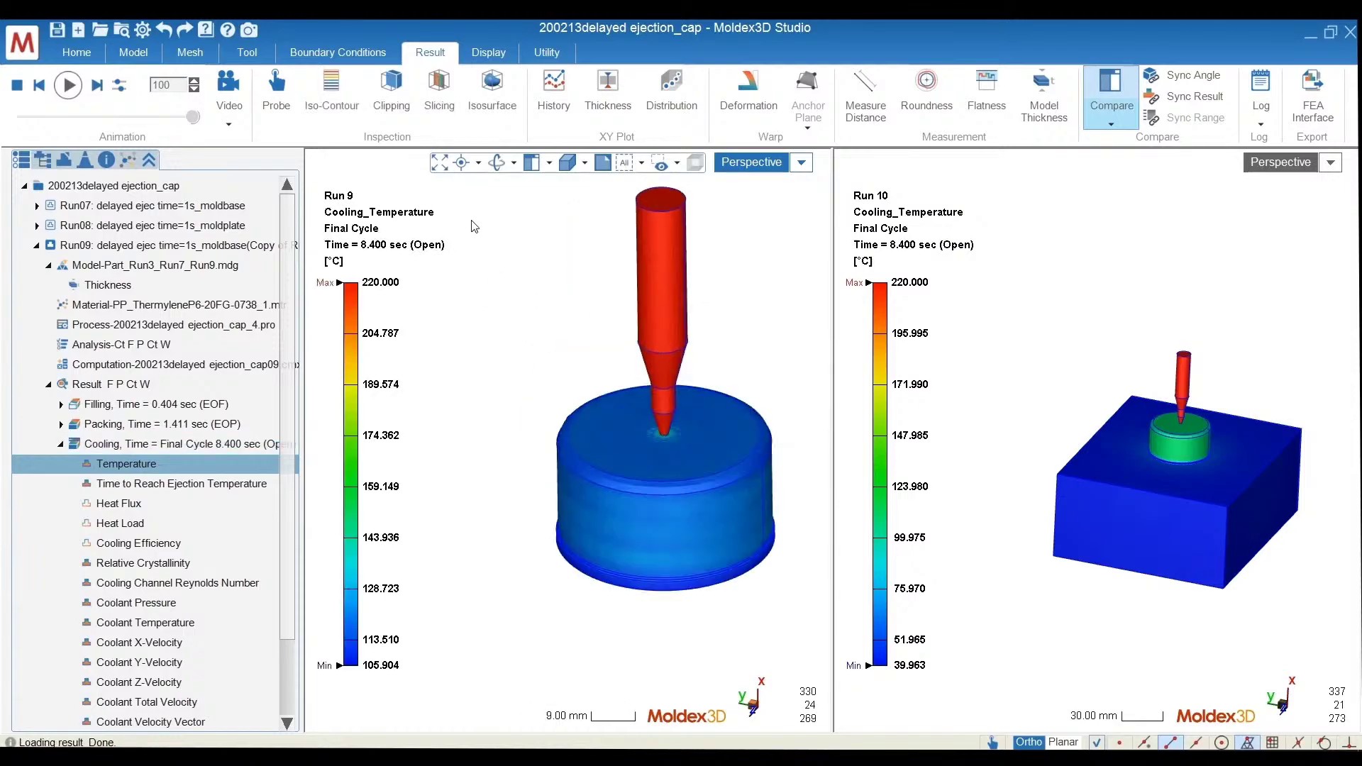
- Hide the movable mold plate in the Run 10 temperature result, leaving the part and hot runner displayed
left_click(1138, 318)
left_click(48, 162)
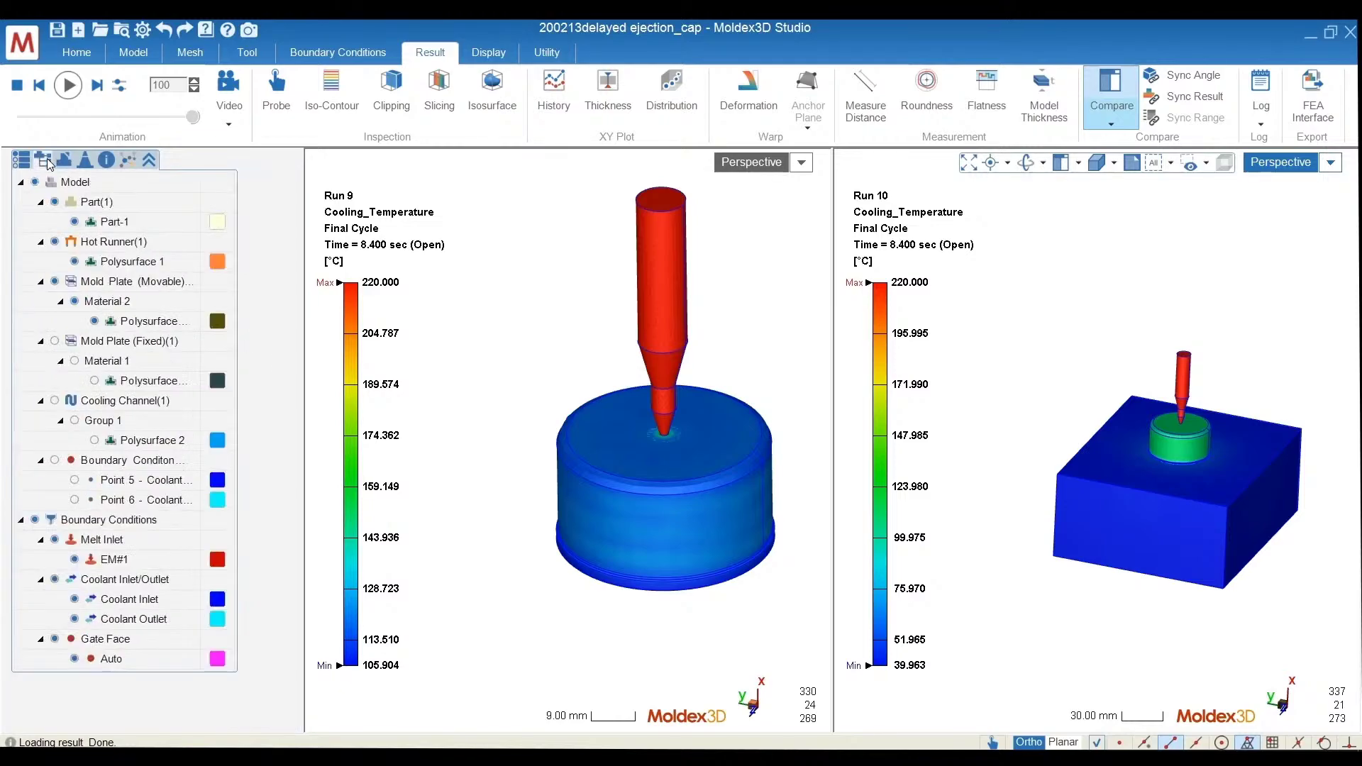
left_click(55, 281)
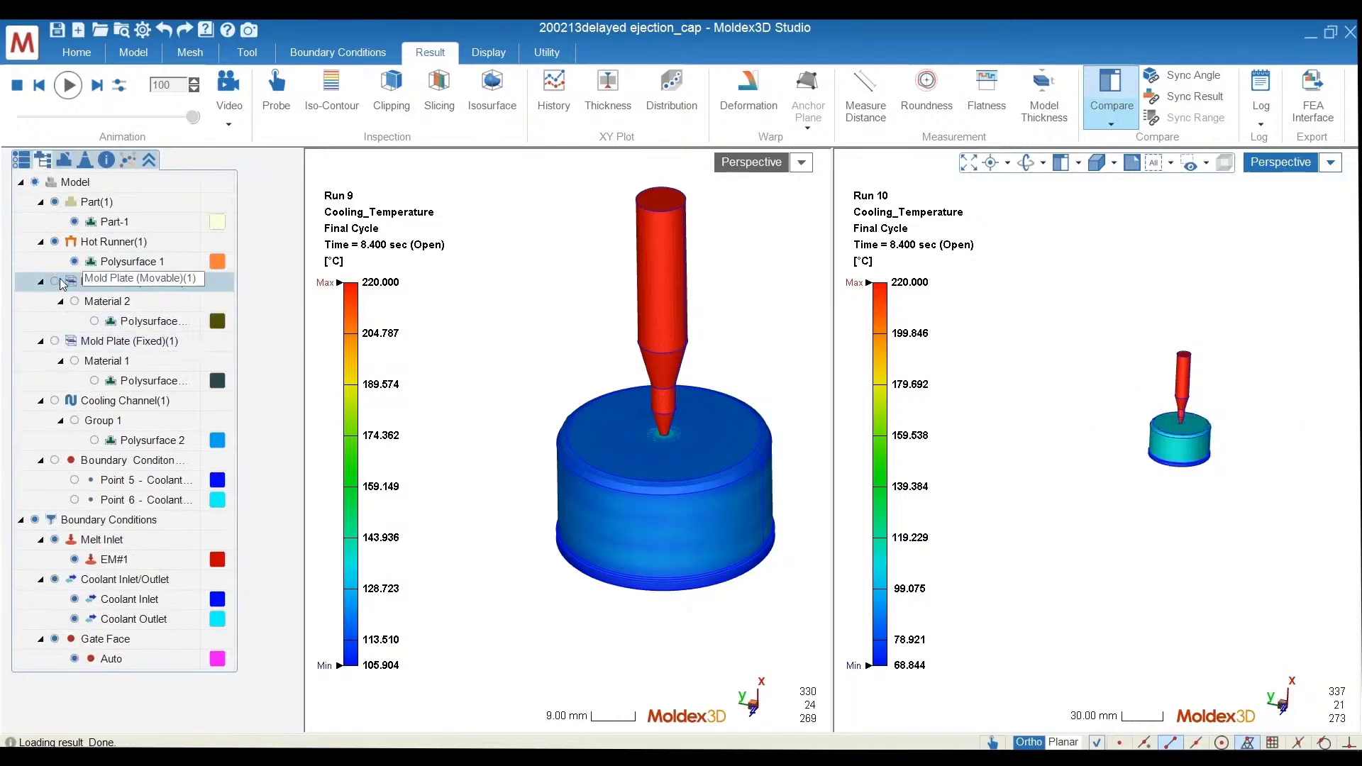
- Synchronize the view angle, result and color range between the Run 9 and Run 10 comparison windows
scroll(1164, 395, "up", 6)
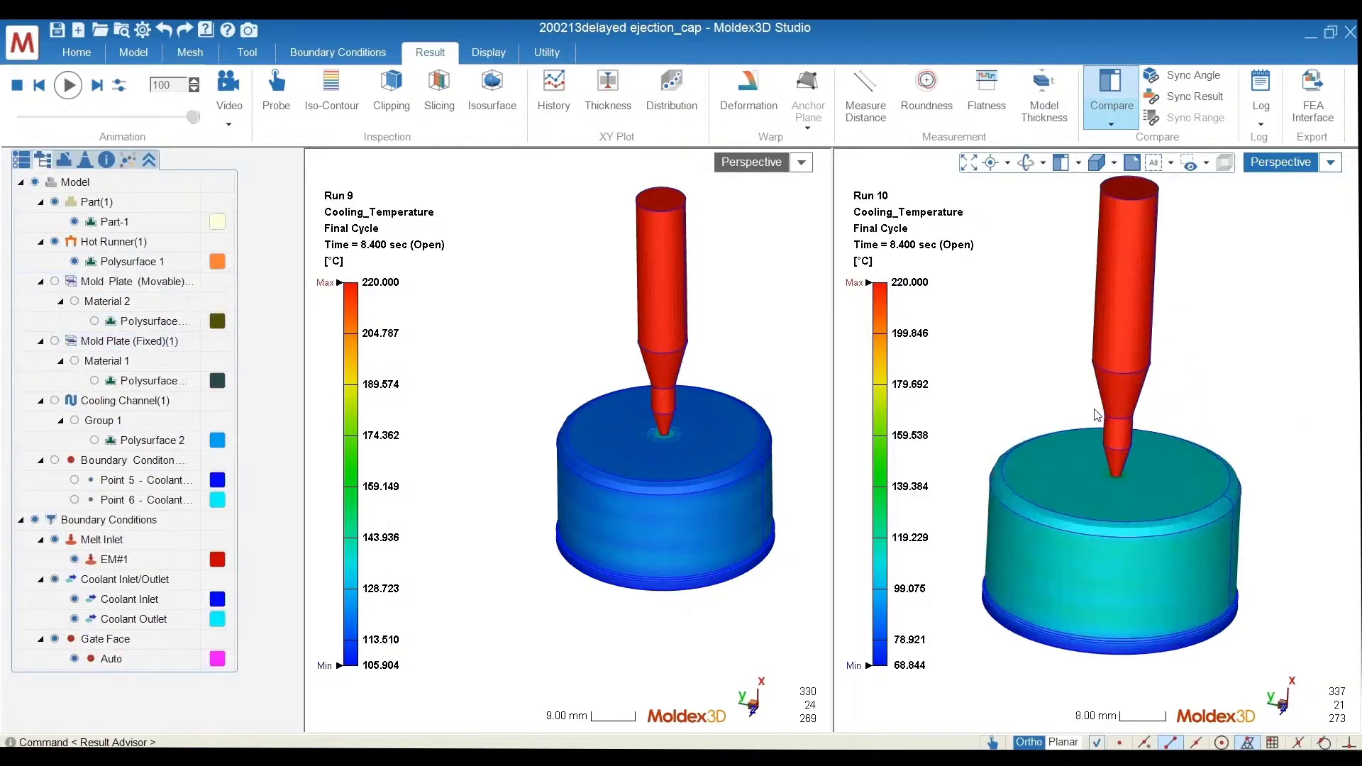
left_click(1182, 79)
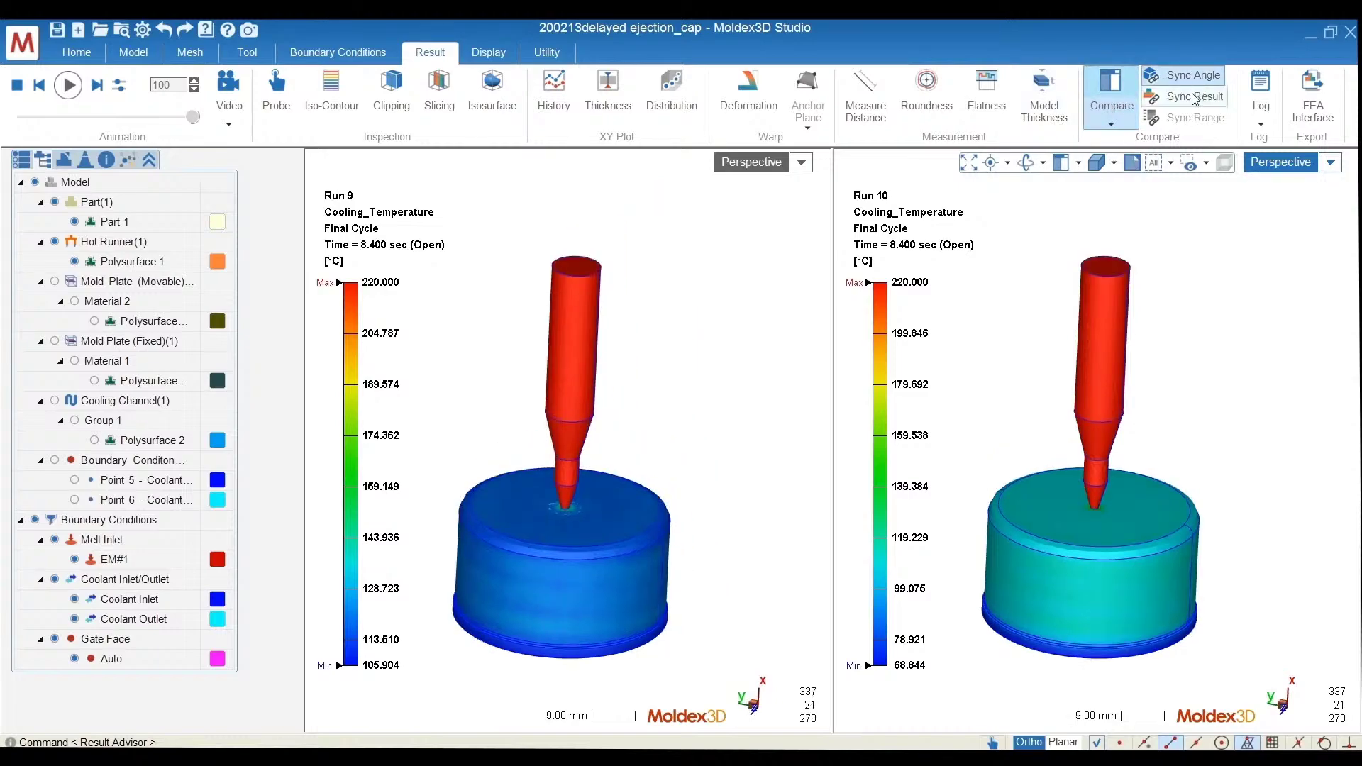
left_click(1196, 98)
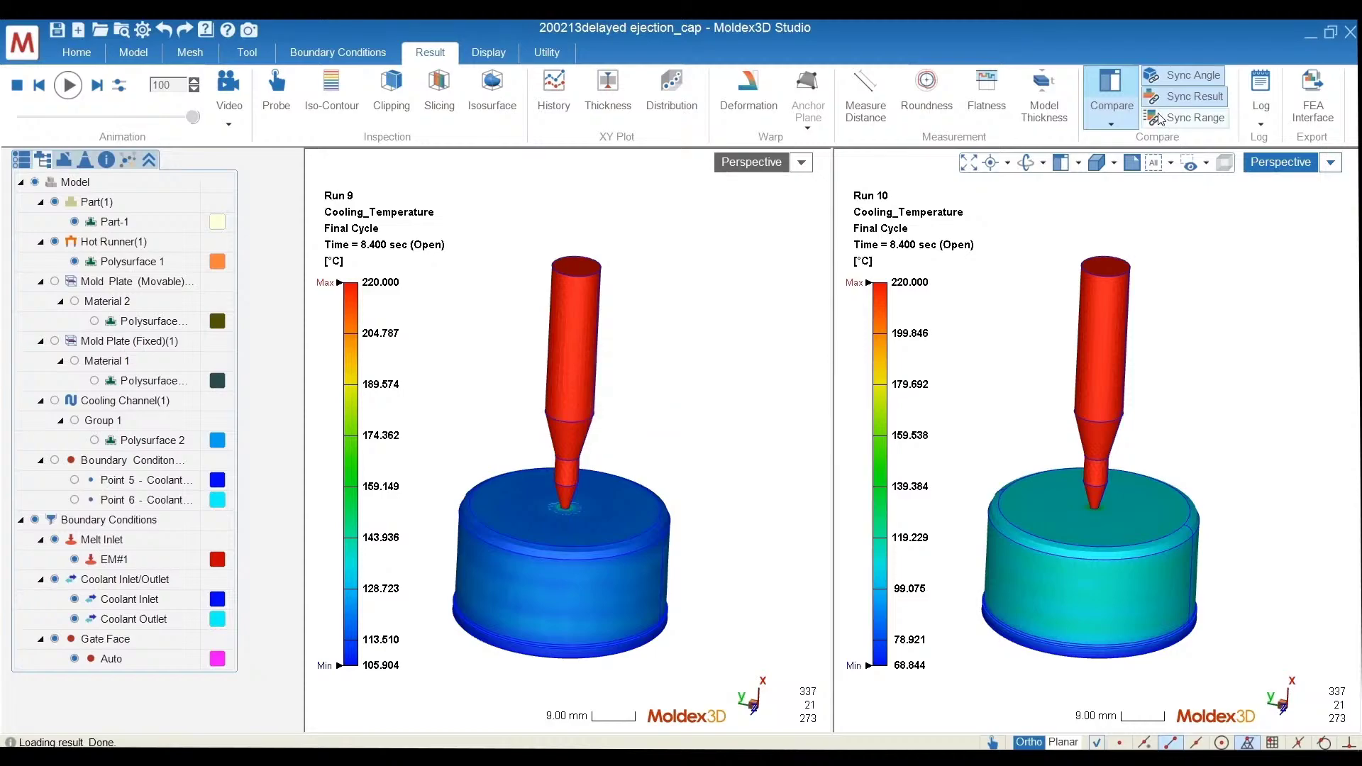
left_click(1196, 119)
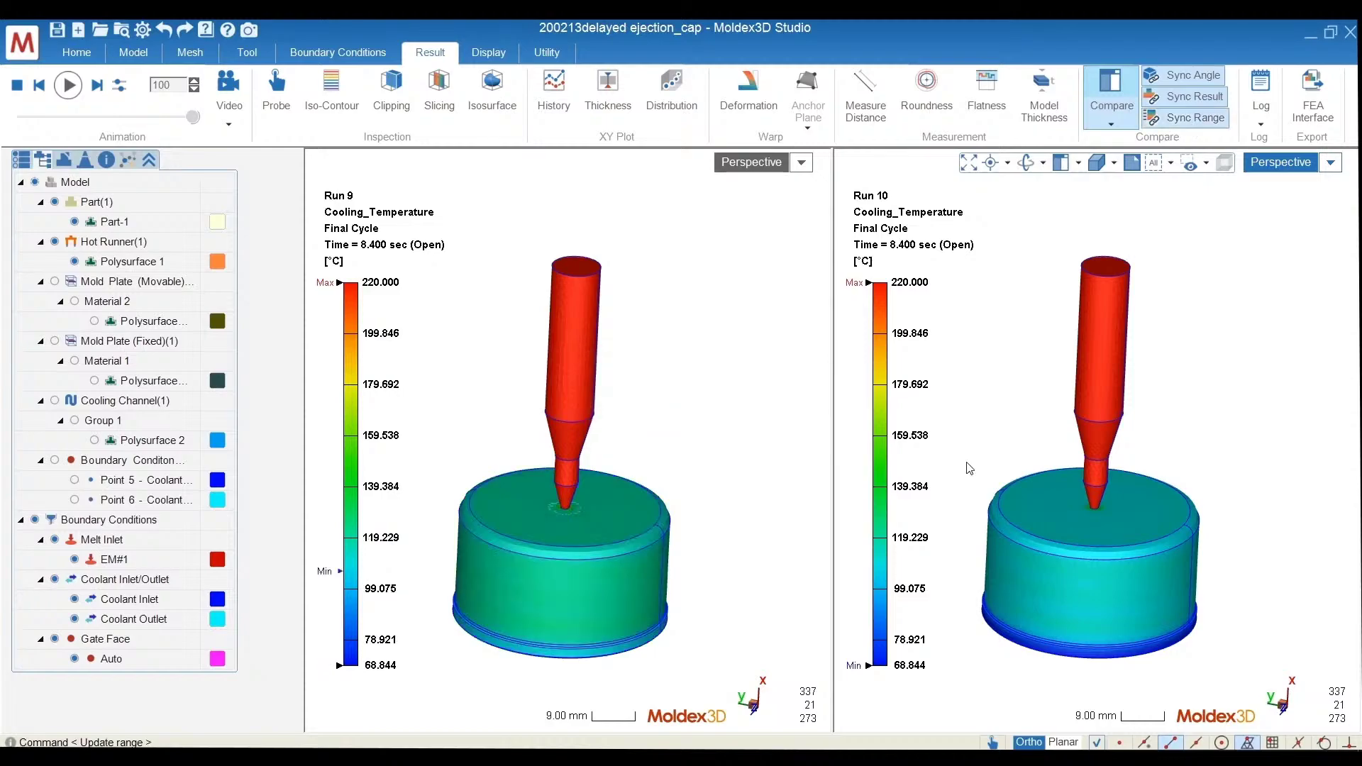
- Compare the Run 9 and Run 10 cooling temperatures on the cap's outer surface, inner threads and top
left_click(698, 364)
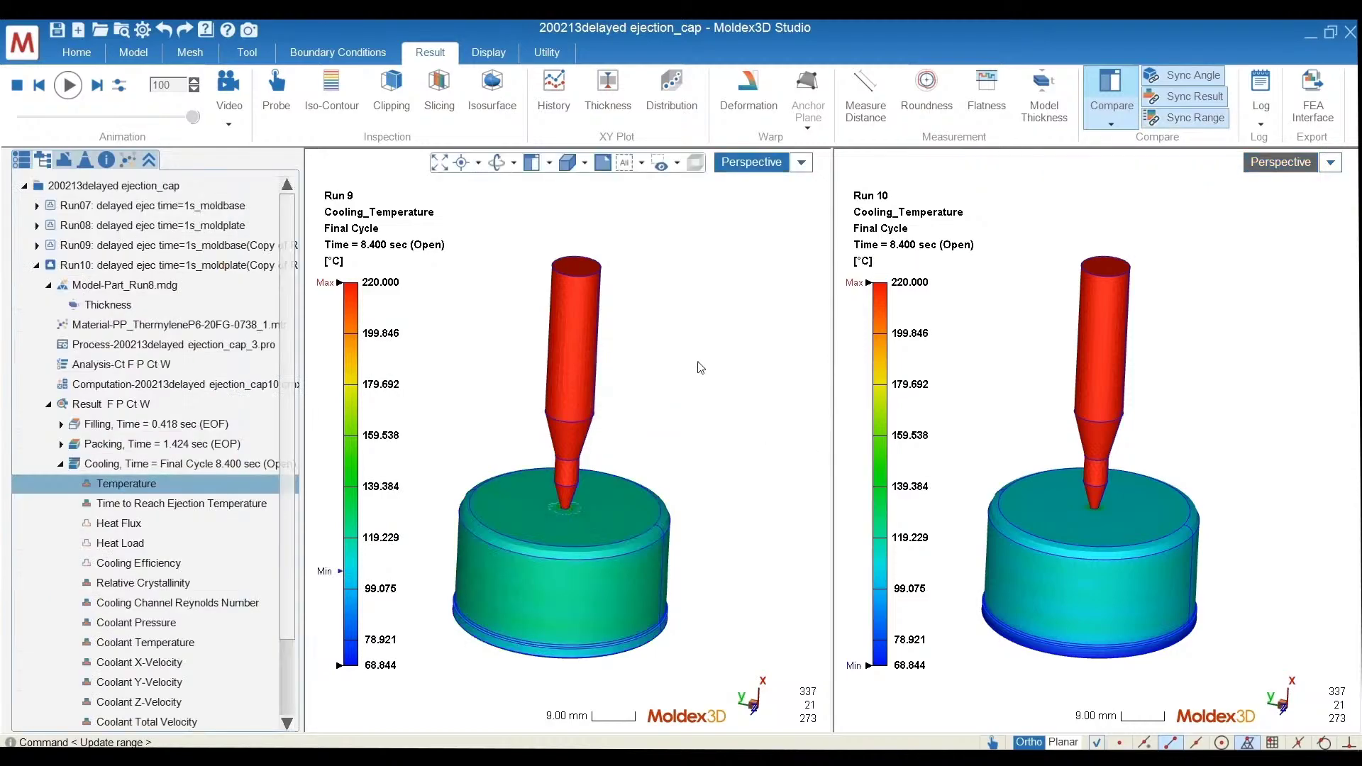
right_click_drag(698, 365, 596, 630)
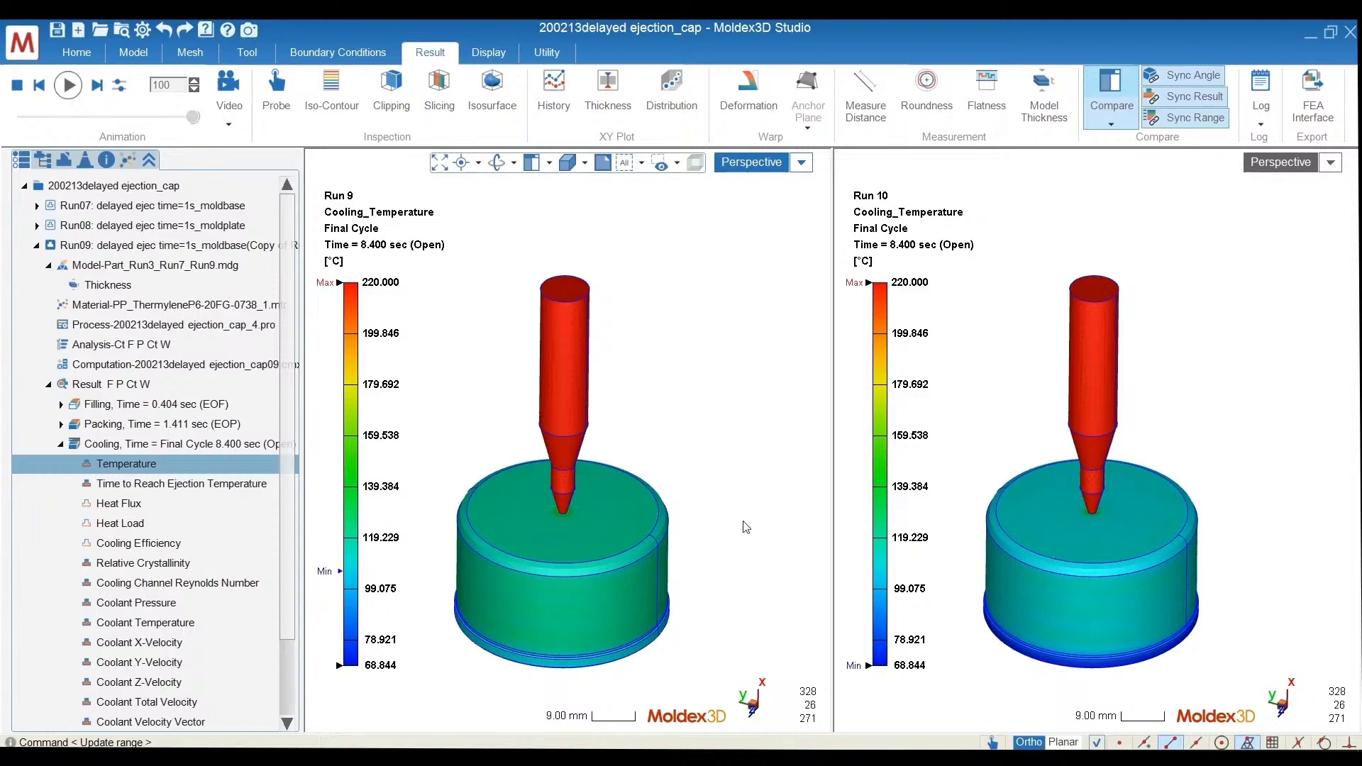
right_click_drag(691, 574, 754, 445)
right_click_drag(1091, 367, 1042, 346)
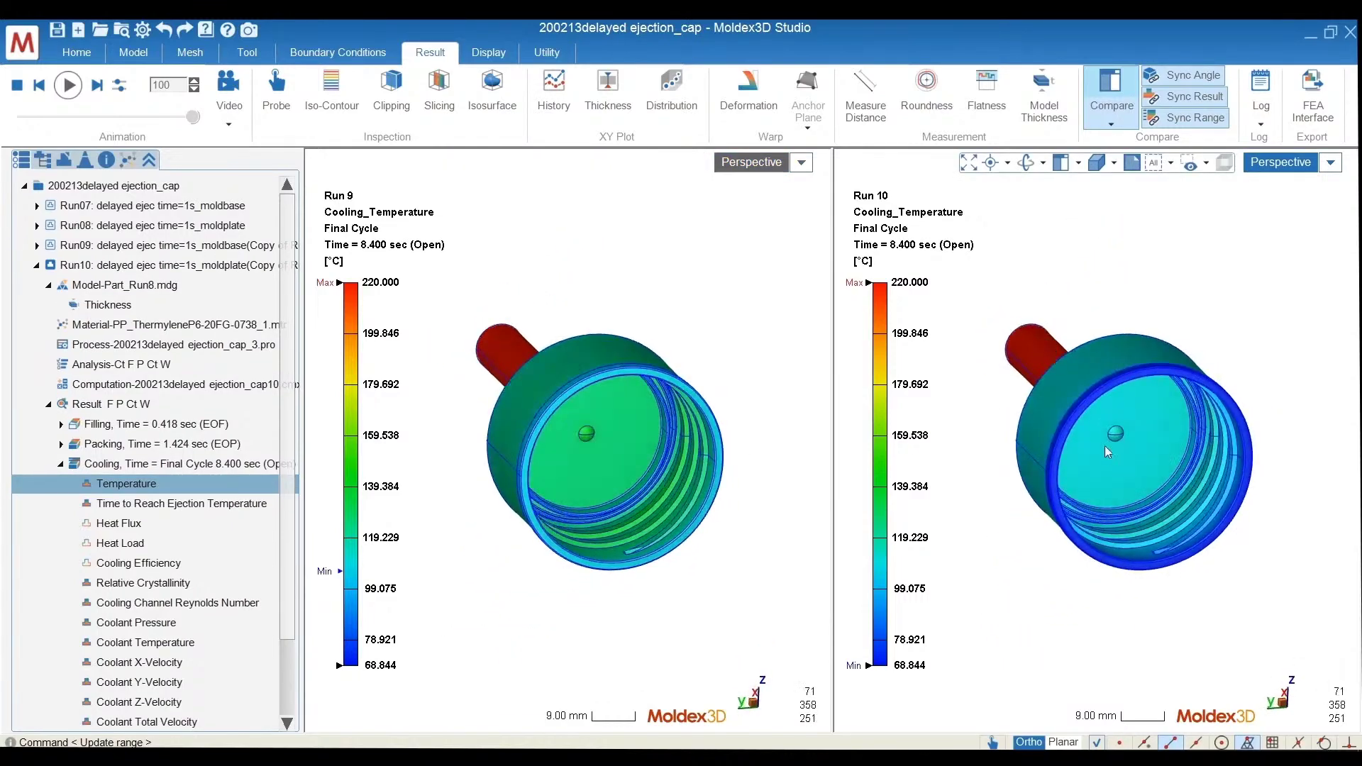
right_click_drag(1148, 430, 1135, 439)
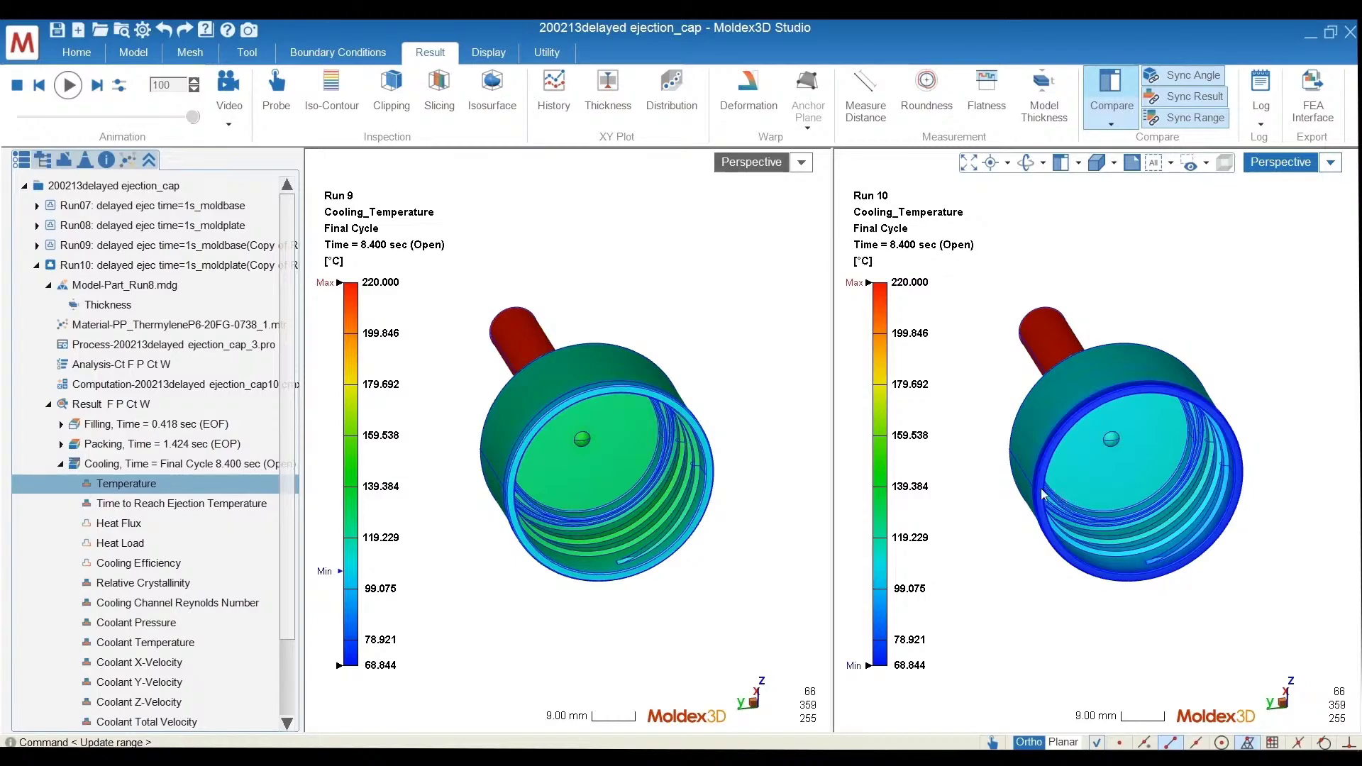
right_click_drag(1070, 515, 1065, 427)
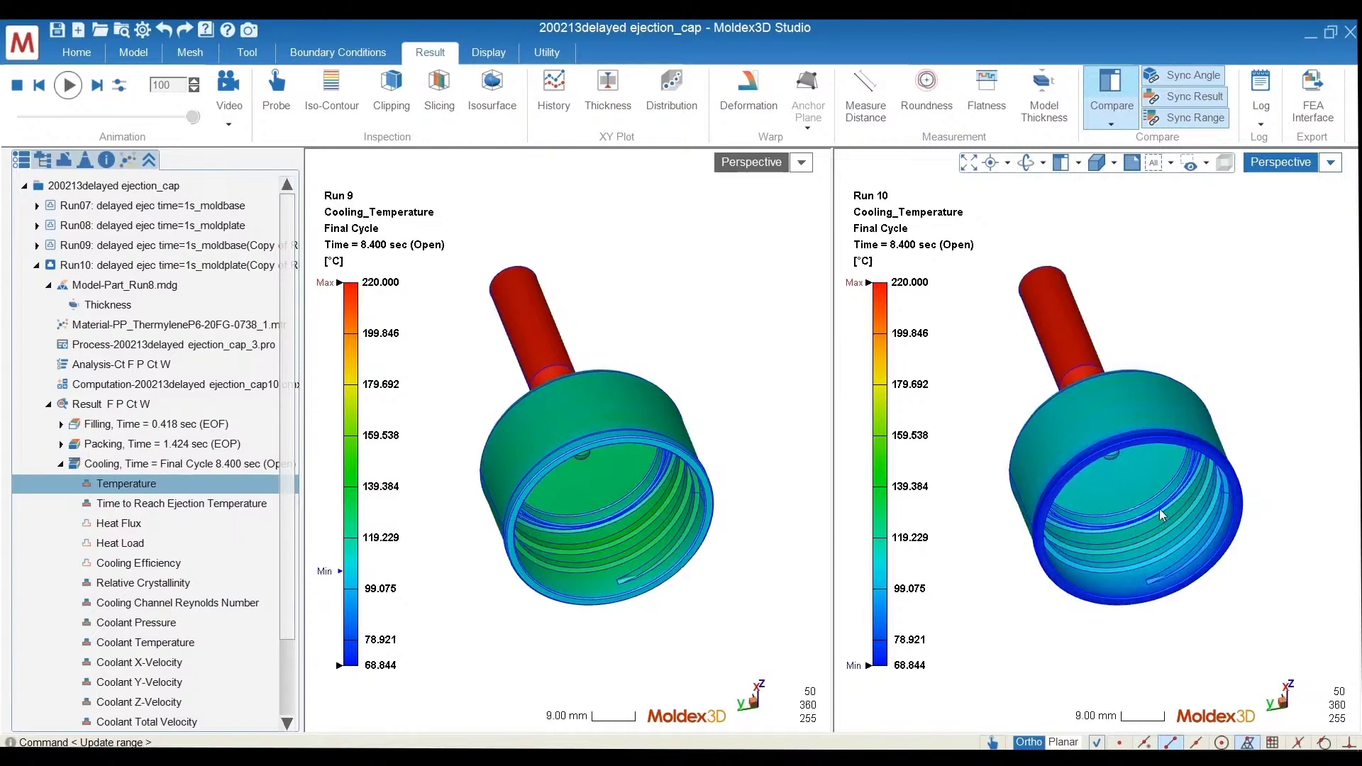
right_click_drag(1155, 530, 1131, 454)
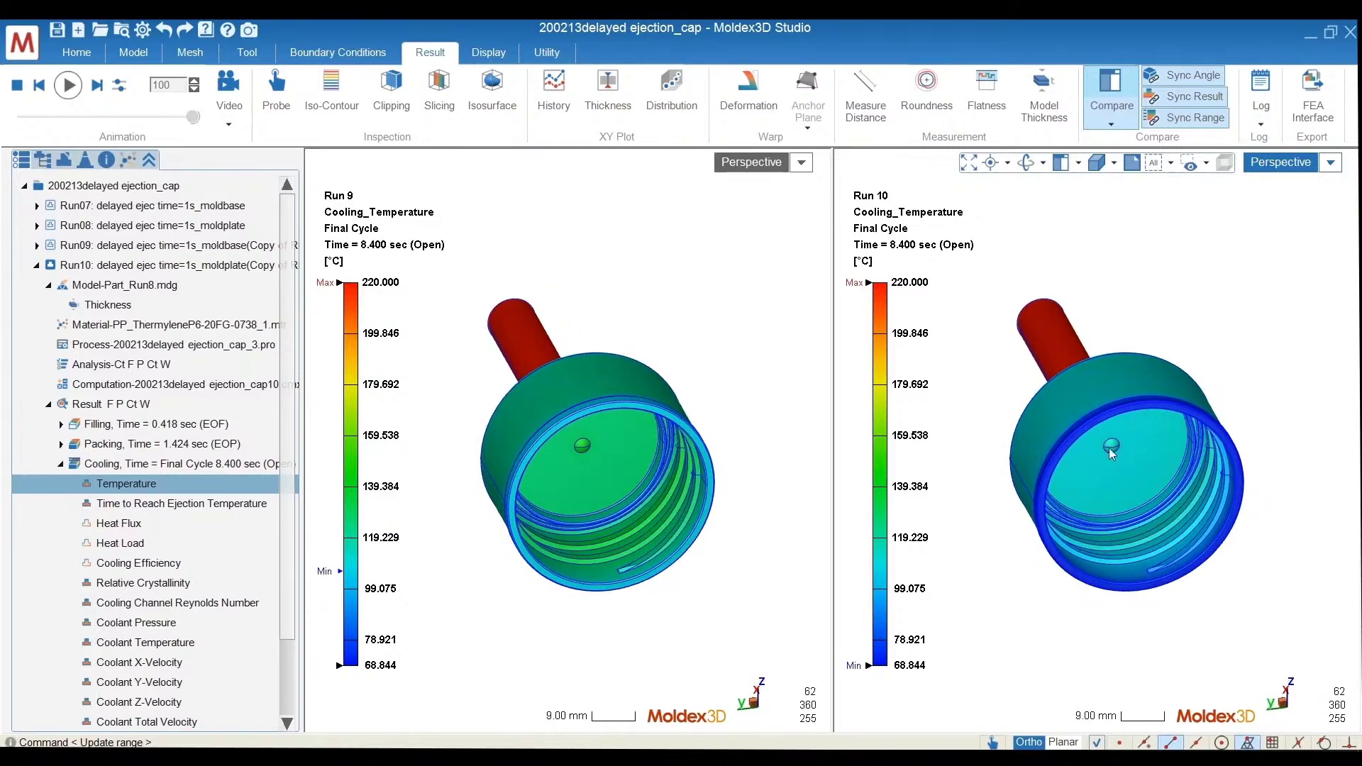
right_click_drag(1119, 519, 1142, 537)
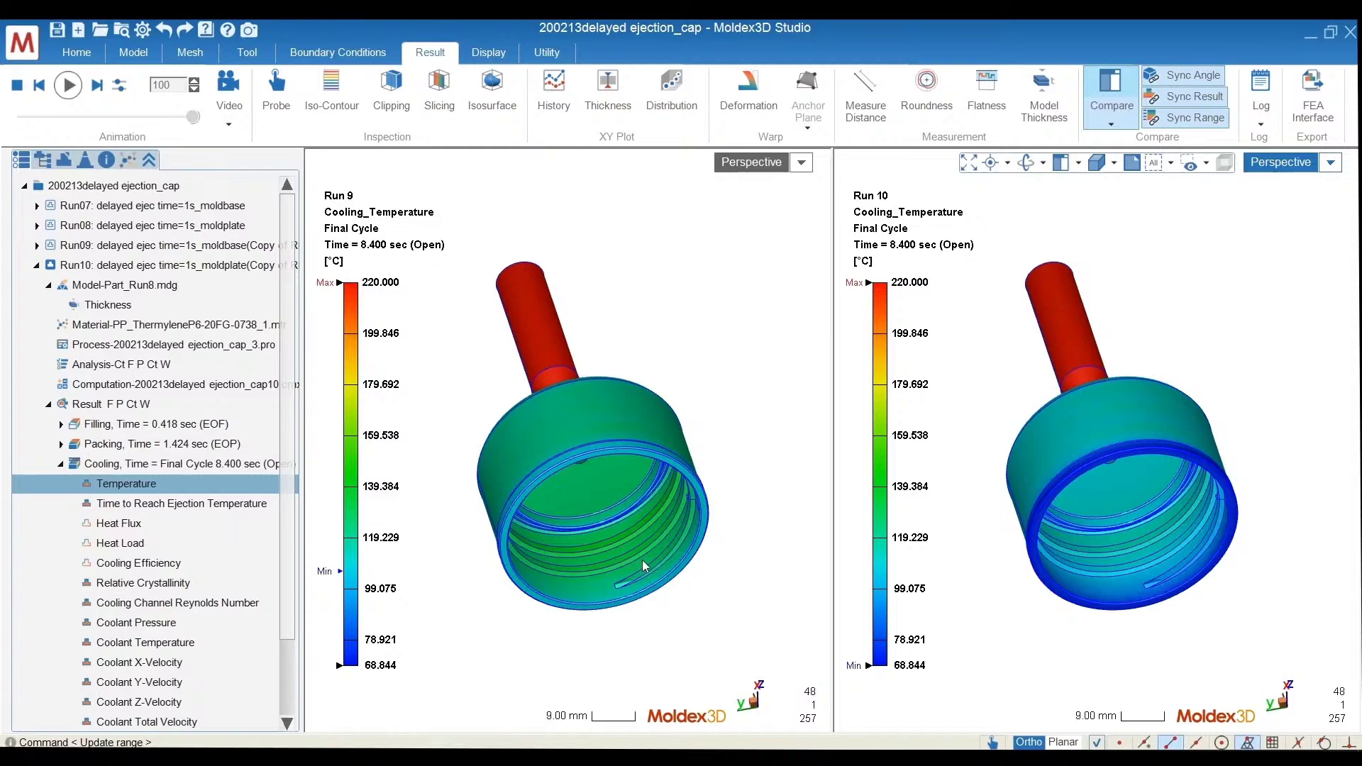
middle_click_drag(653, 442, 682, 507)
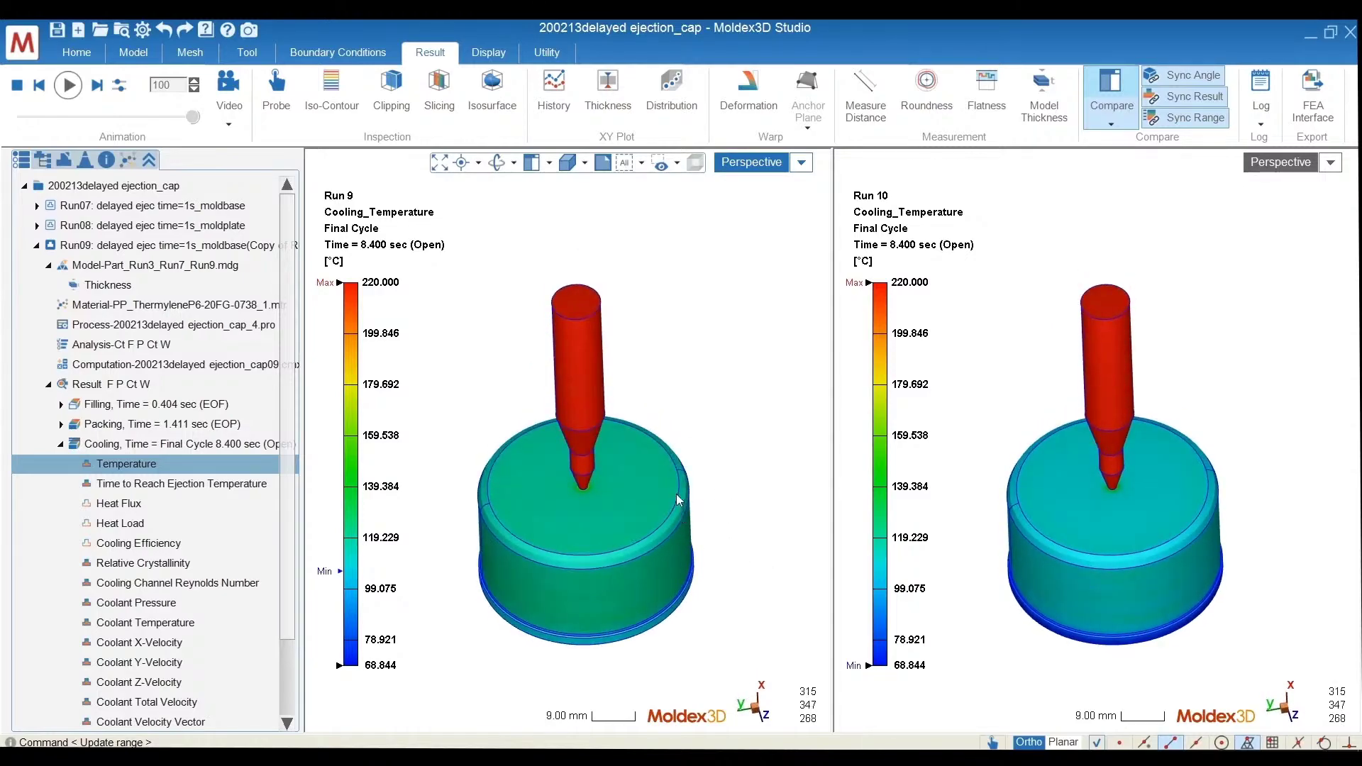
middle_click_drag(687, 523, 695, 577)
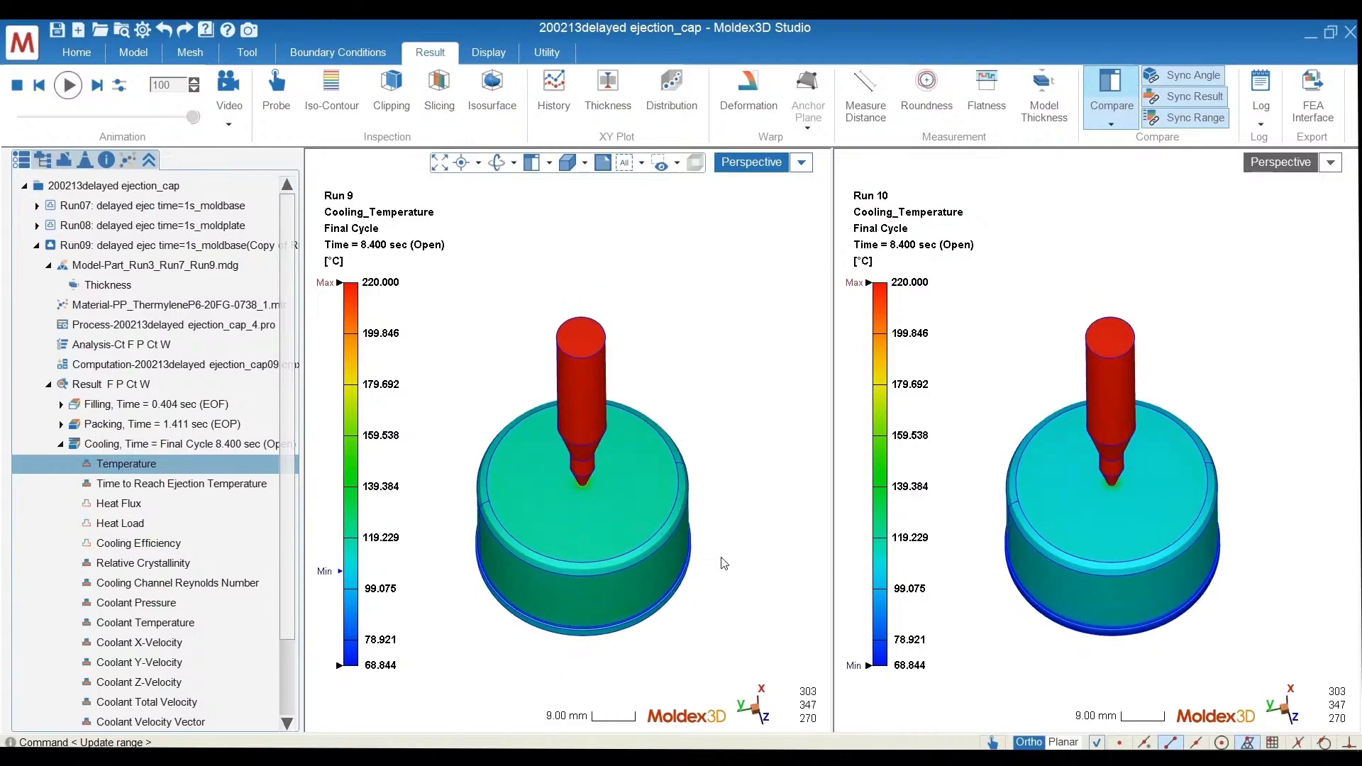